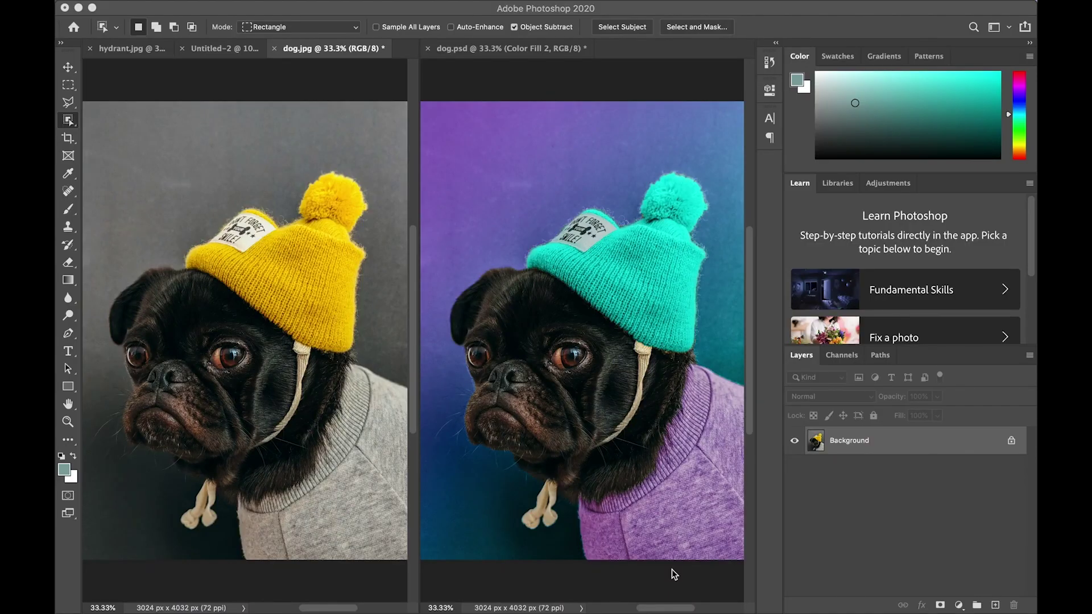
Consolidate all open documents into tabs so dog.jpg appears alone.
click(342, 81)
mouse_move(458, 3)
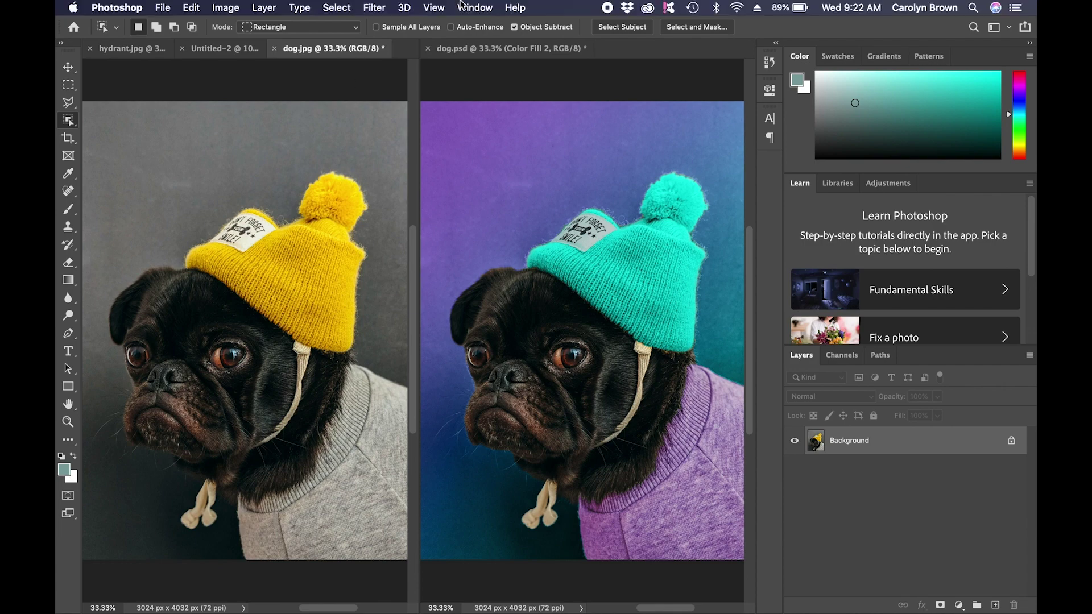
click(480, 10)
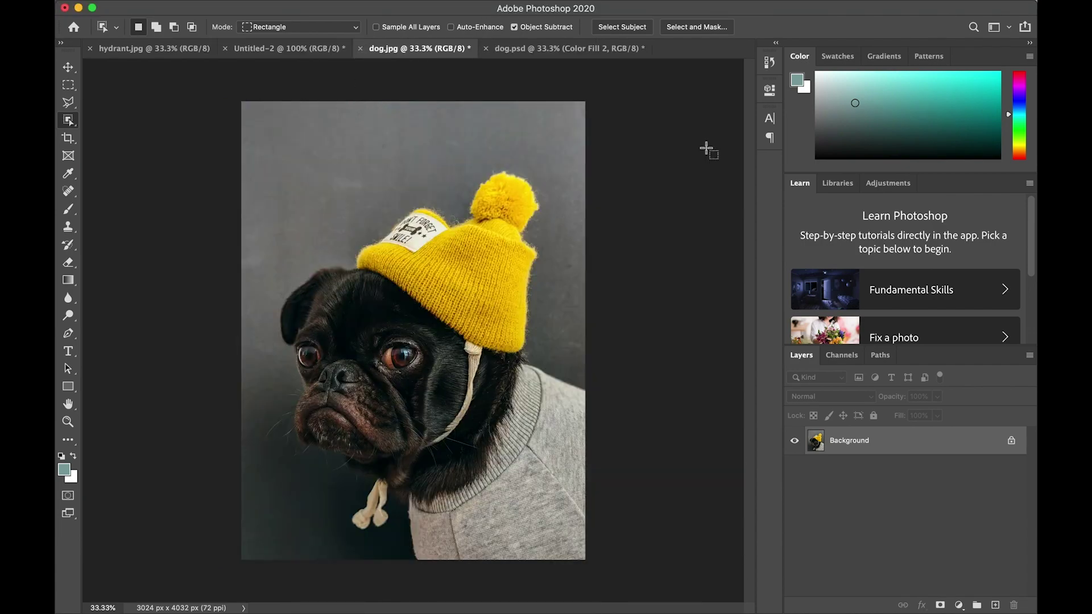
Zoom the photo to 50% and duplicate the Background layer as a layer named hat.
key(super+equal)
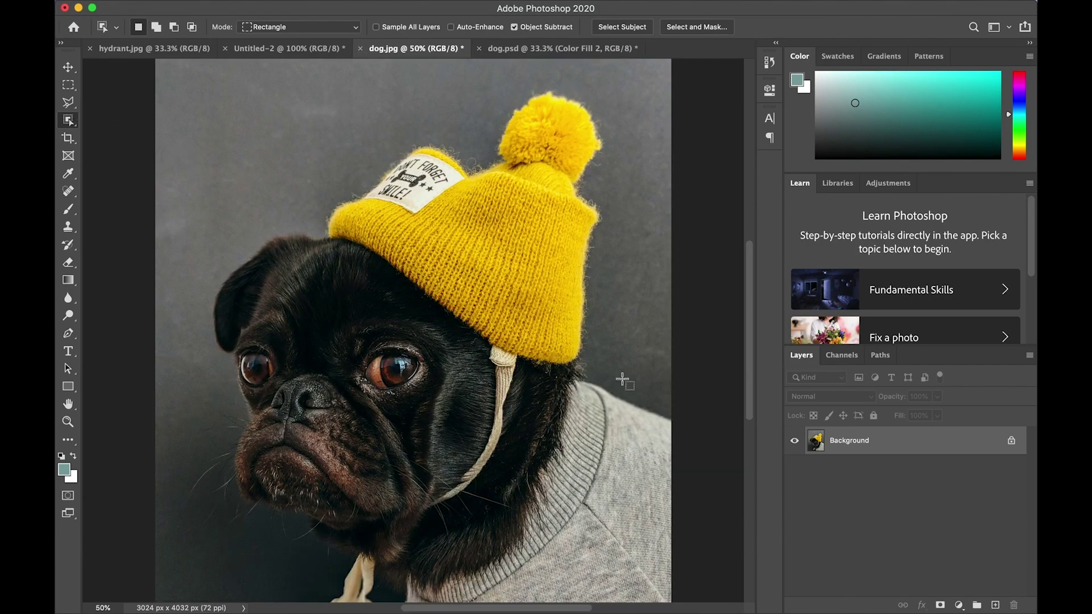
right_click(901, 442)
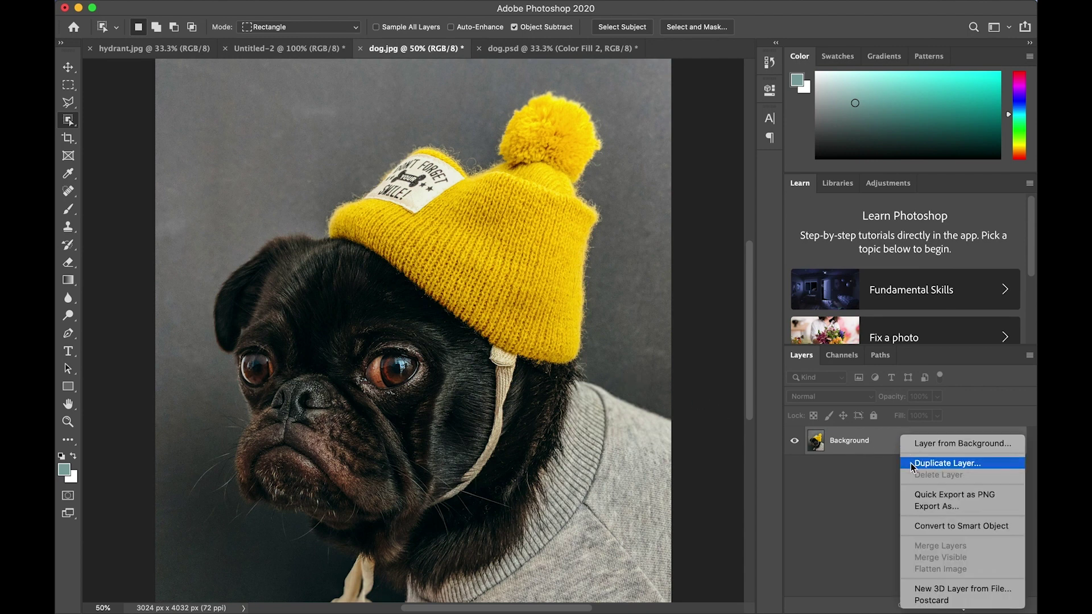
click(910, 463)
text(hat)
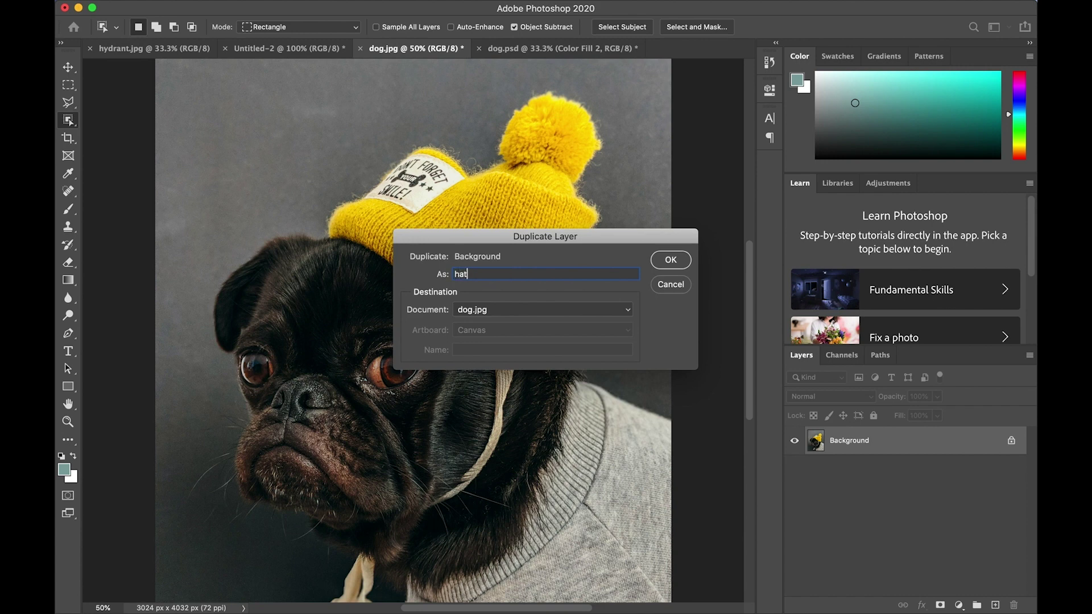
key(Return)
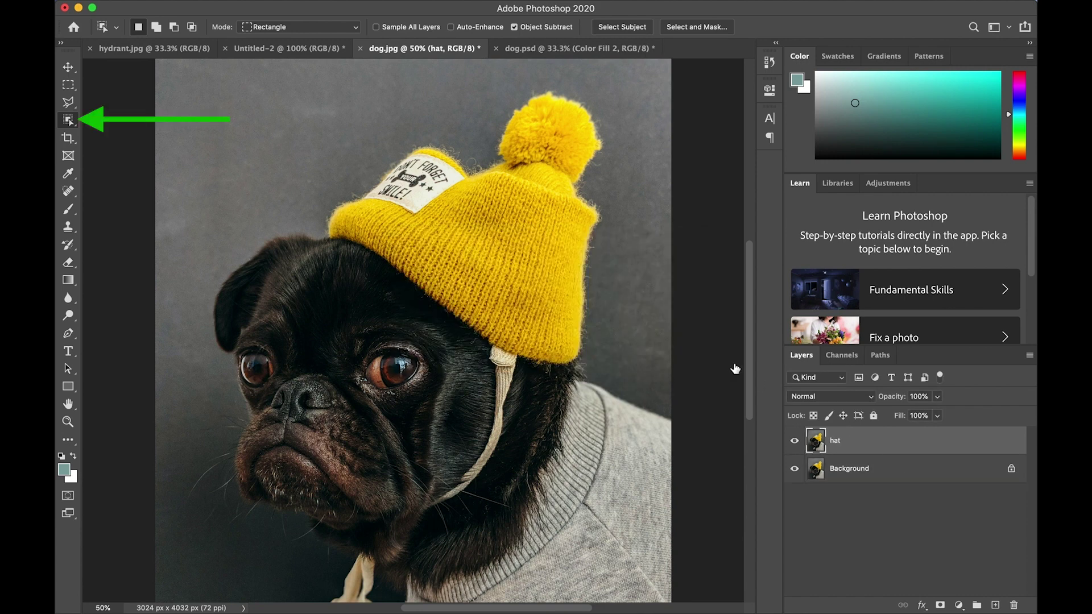
Object-select the yellow hat and add a layer mask to the hat layer from it.
mouse_move(307, 61)
mouse_down()
mouse_move(549, 265)
mouse_move(616, 345)
mouse_move(629, 384)
mouse_up()
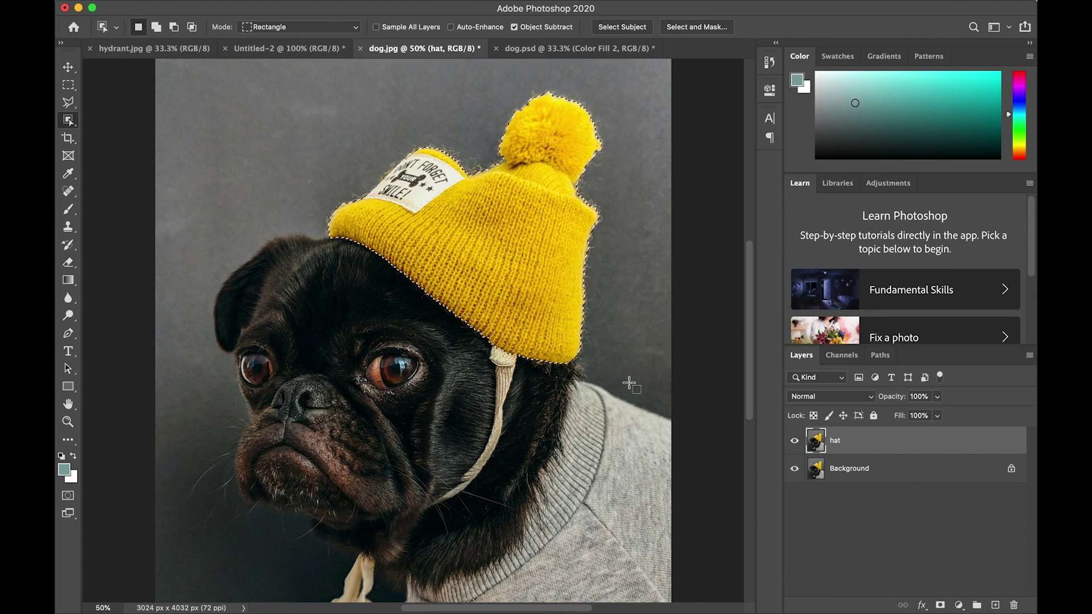
click(940, 605)
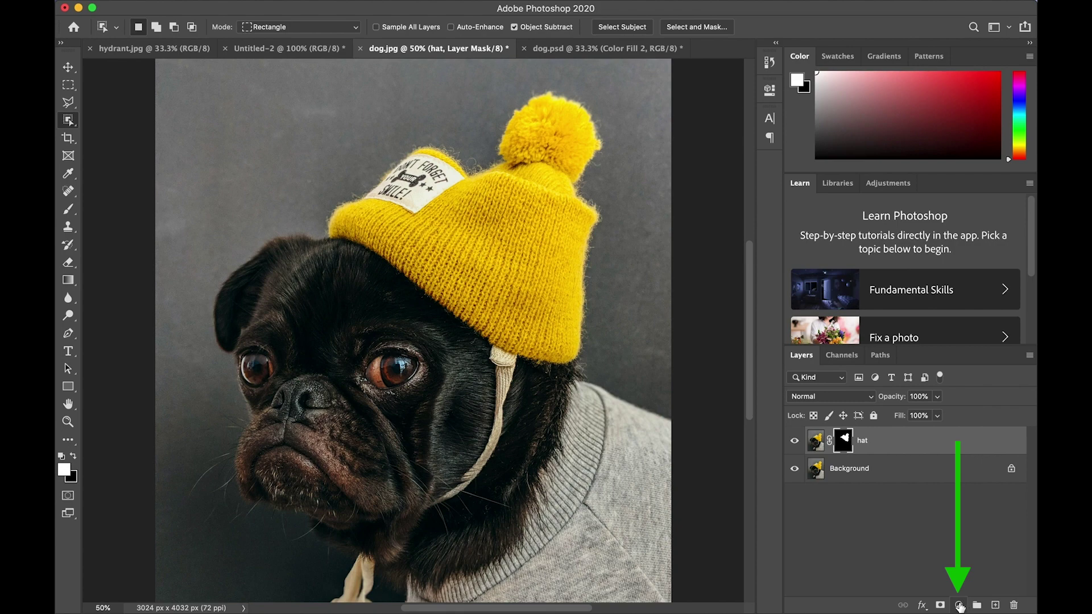
click(959, 606)
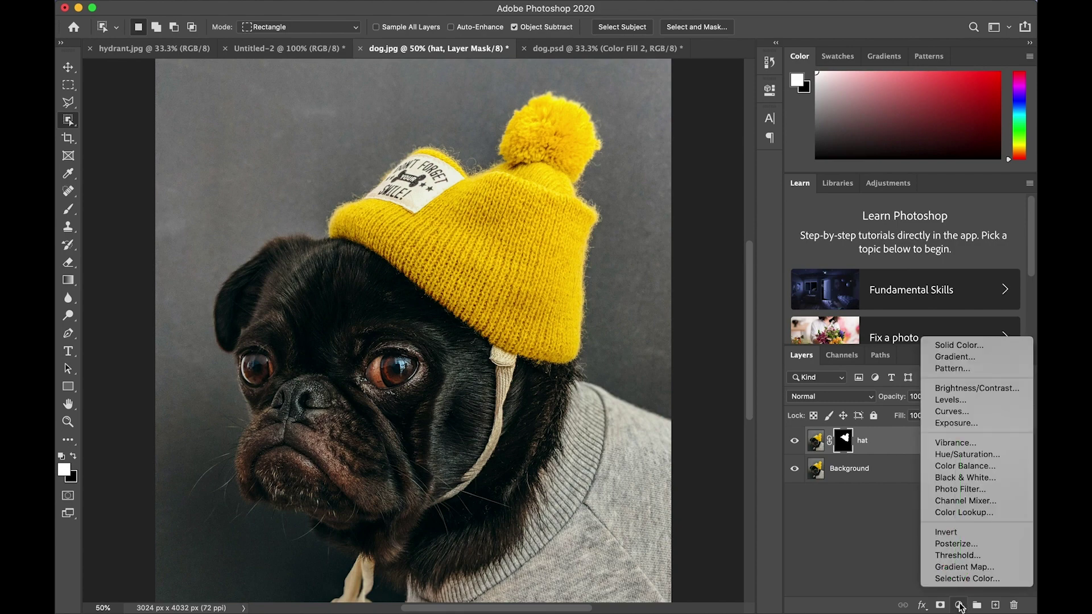
Add a teal Solid Color fill in Hue blend mode, clipped to the hat layer.
click(956, 345)
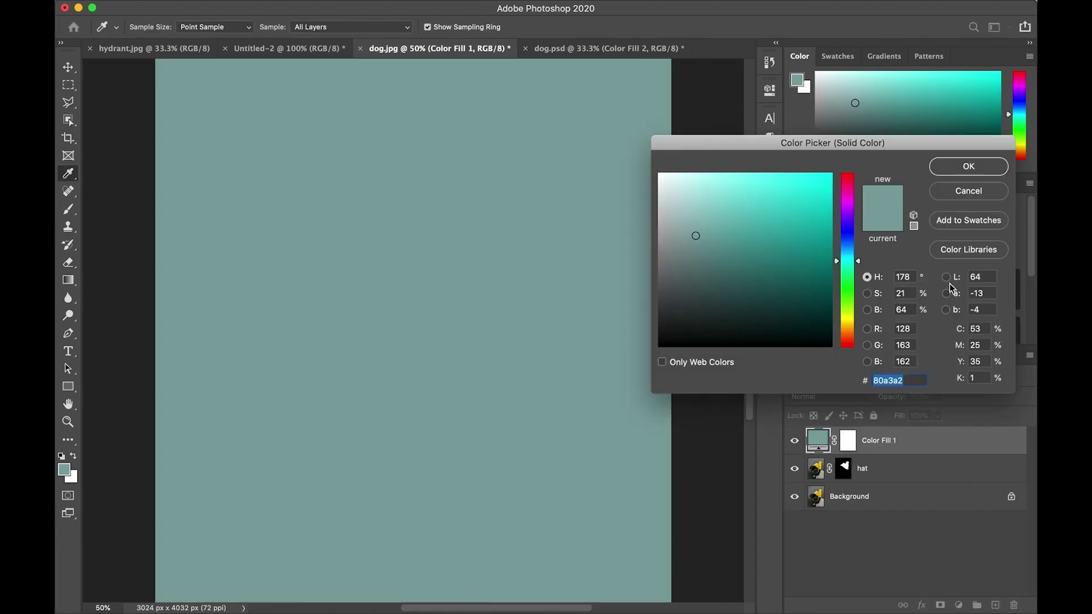
click(960, 168)
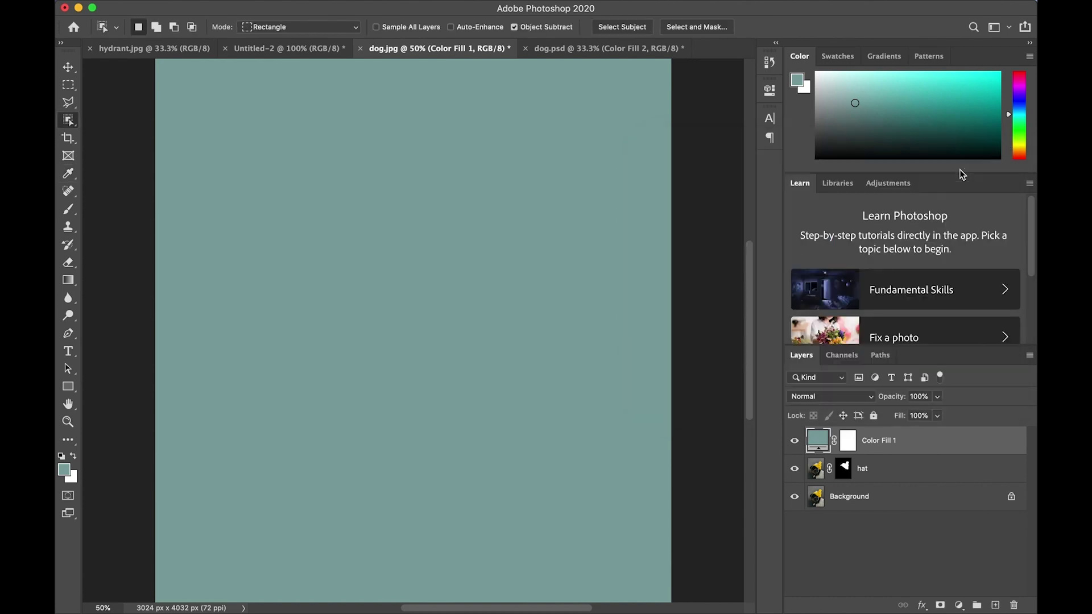
click(847, 397)
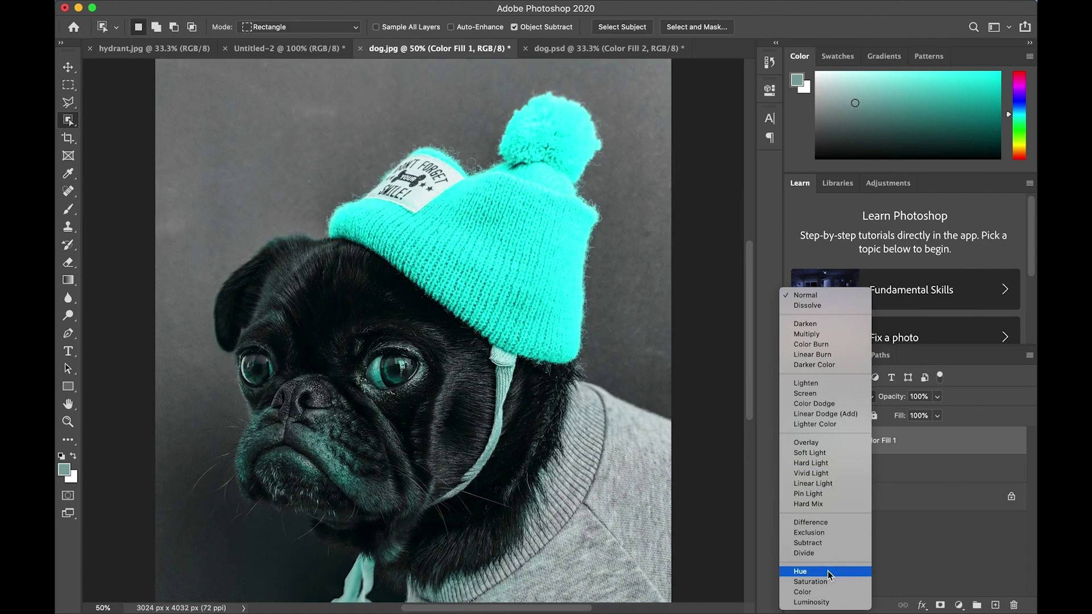
click(827, 571)
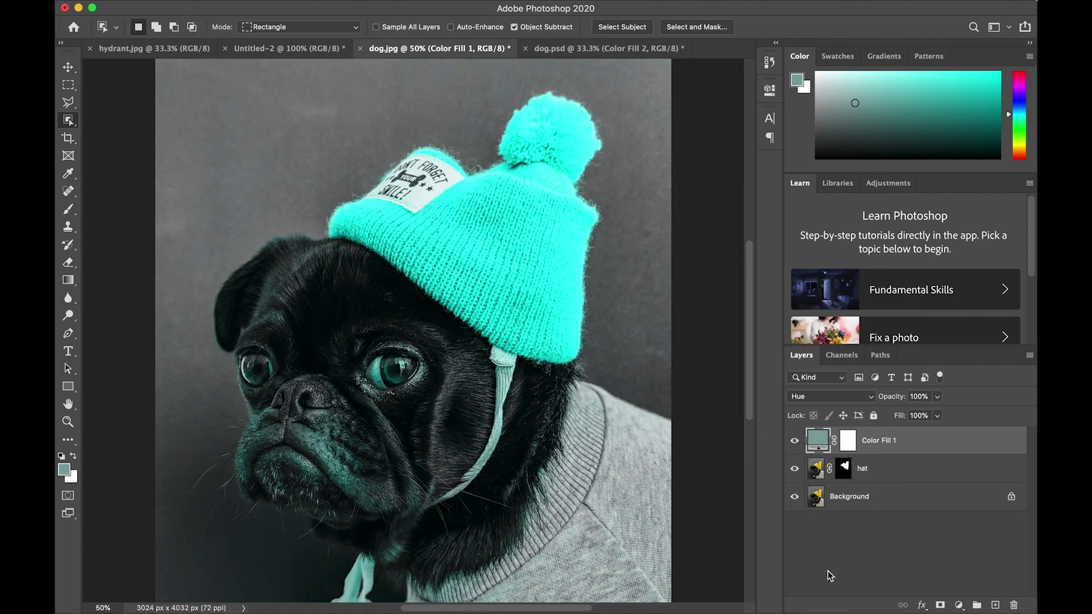
alt+click(873, 451)
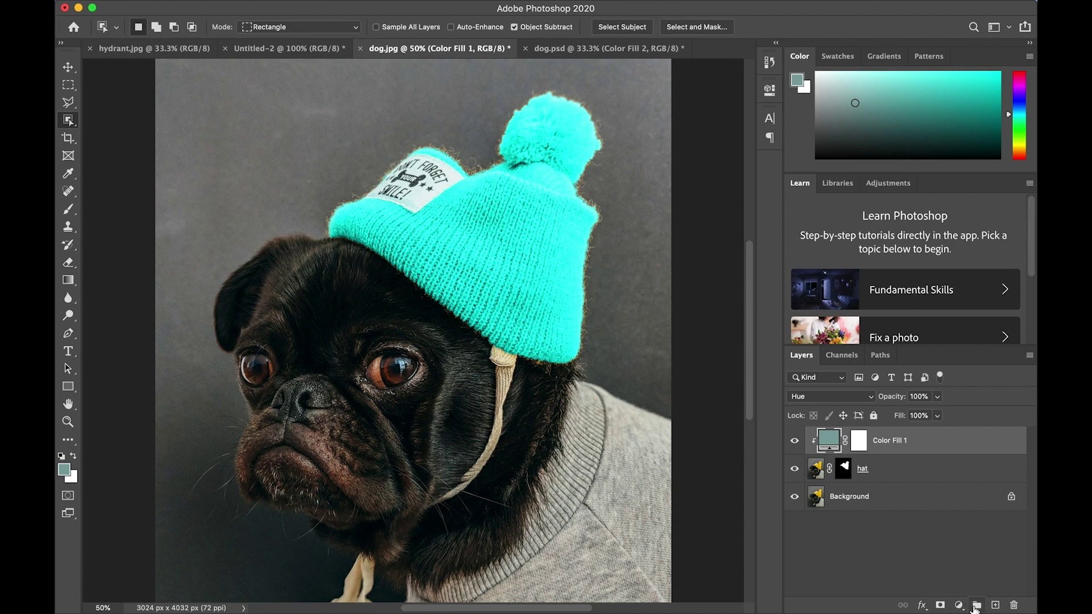
Add a Levels adjustment with output white 210 and midtones 0.74, clipped to Color Fill 1.
click(959, 606)
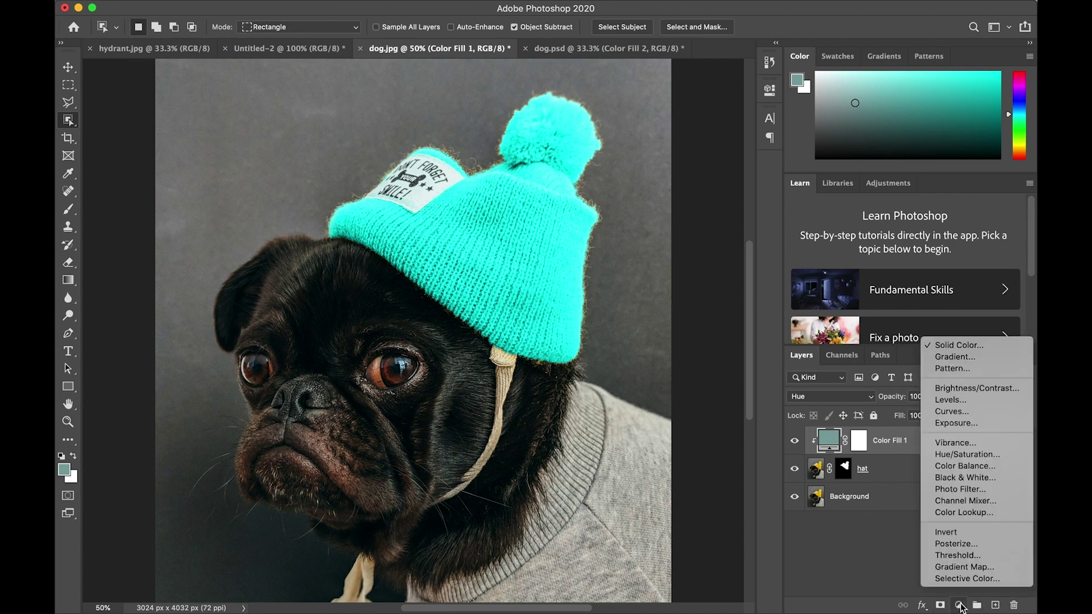
click(969, 400)
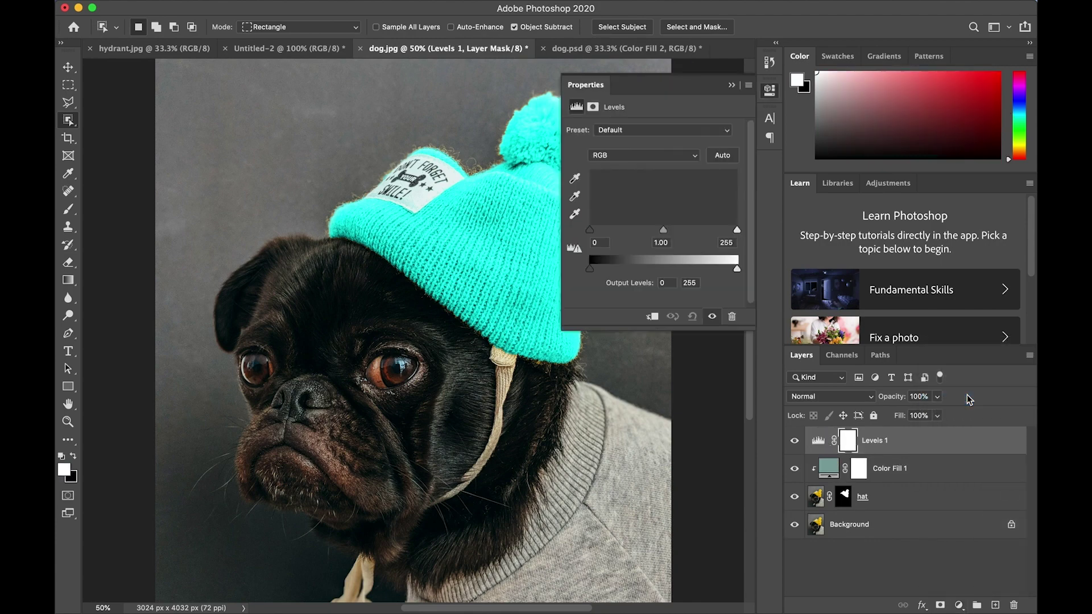
click(712, 266)
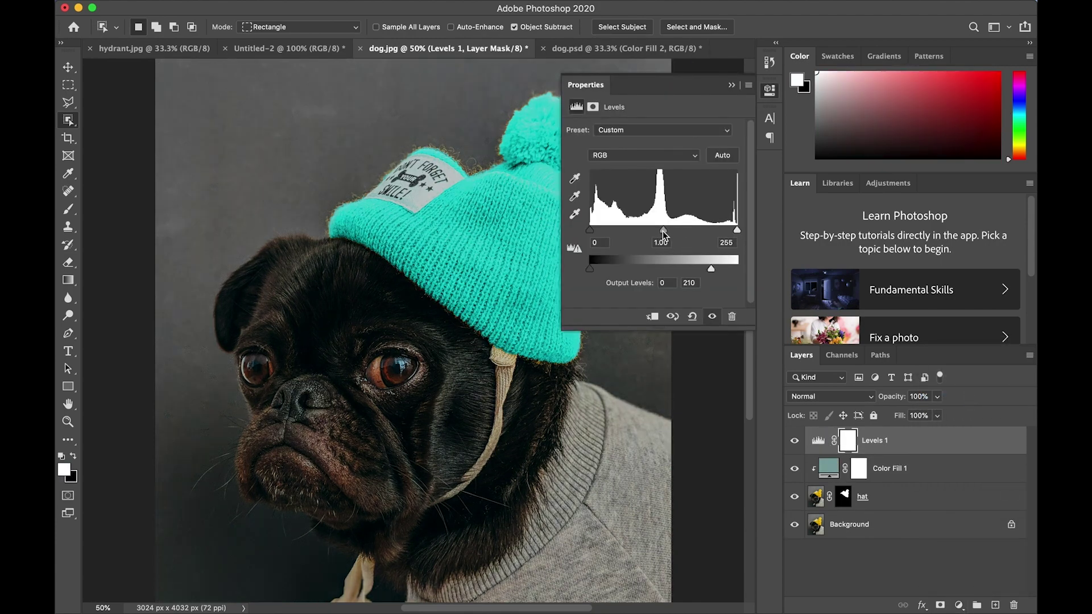
drag(663, 232, 684, 231)
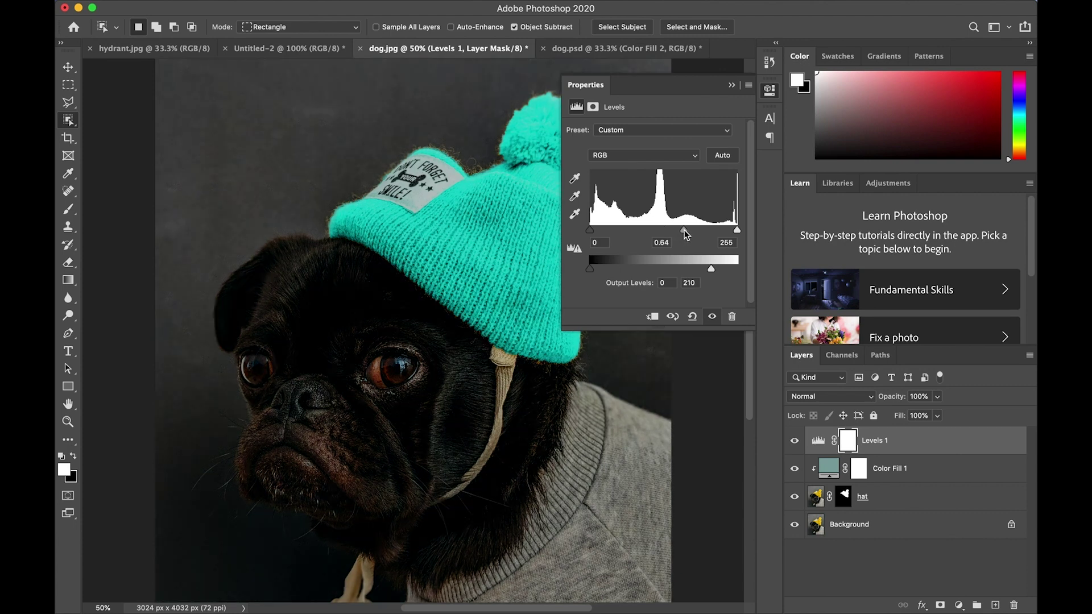
drag(686, 234, 679, 232)
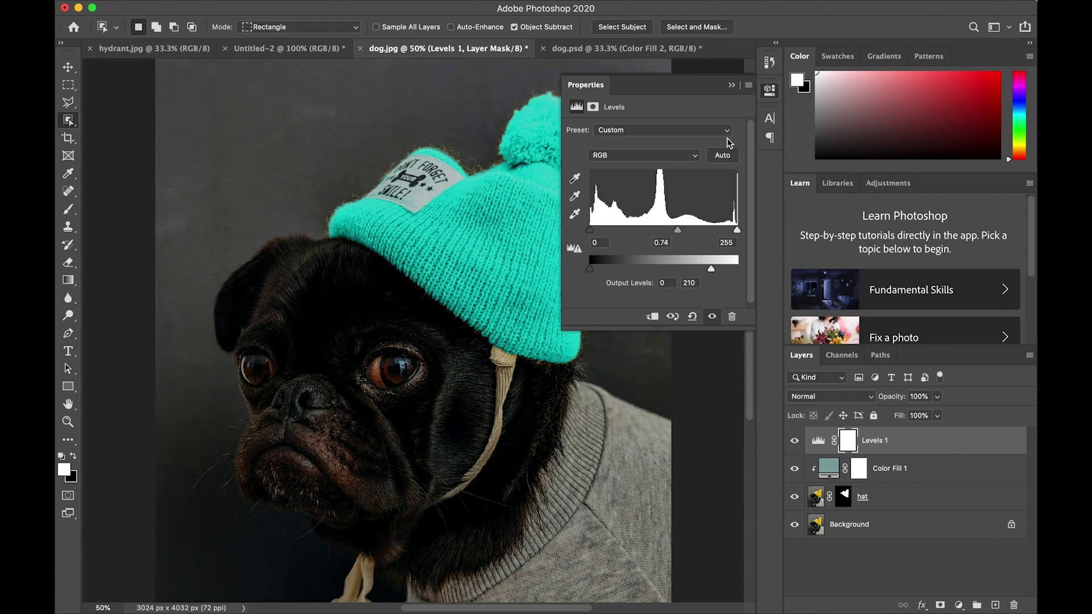
click(733, 86)
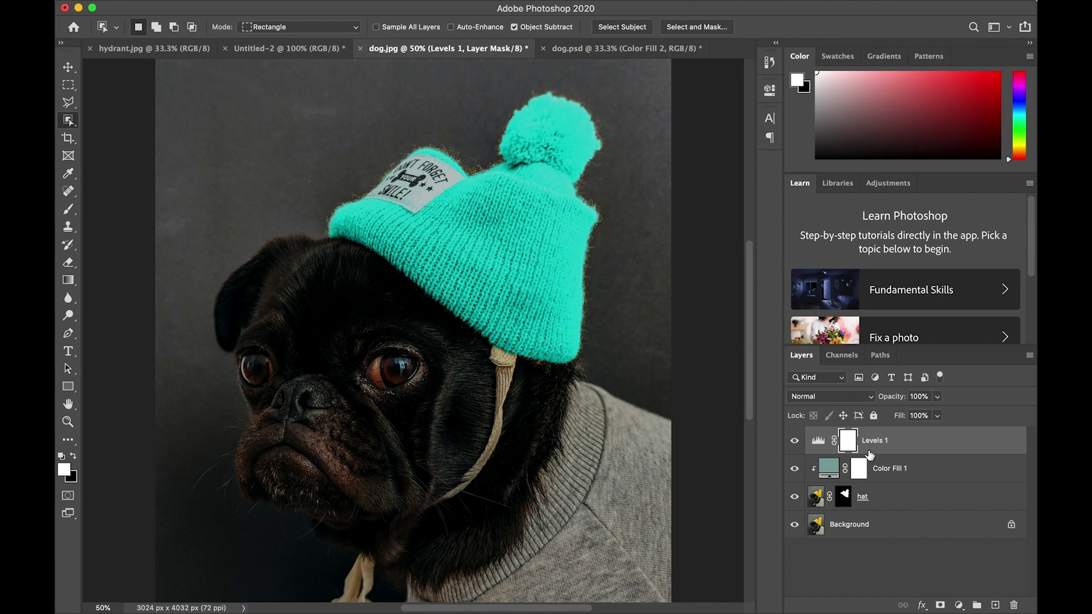
alt+click(869, 453)
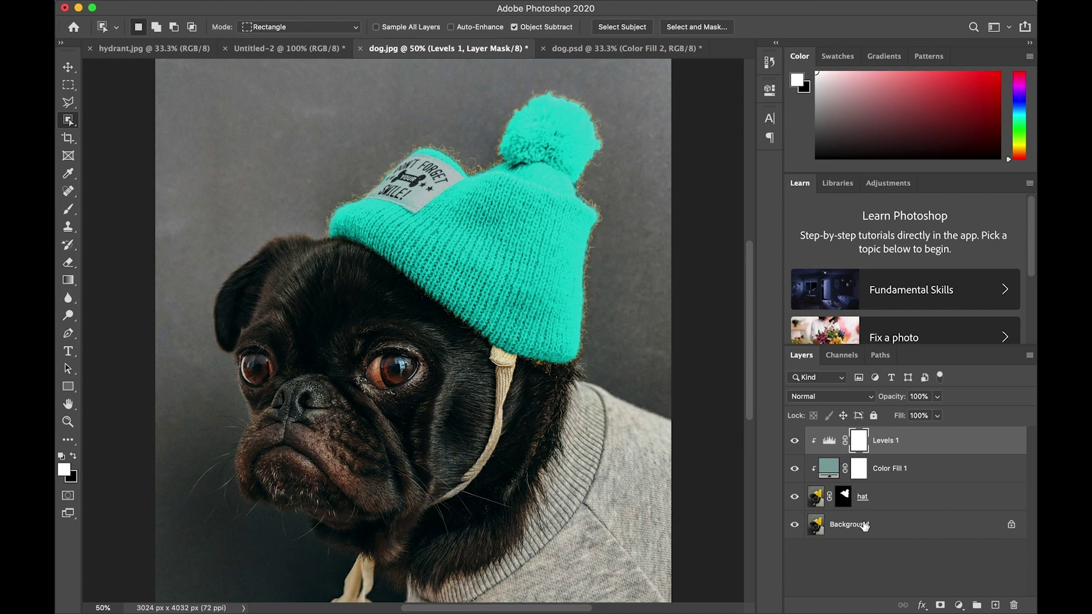
Duplicate the Background layer as a new layer named shirt.
right_click(864, 524)
click(888, 475)
text(shirt)
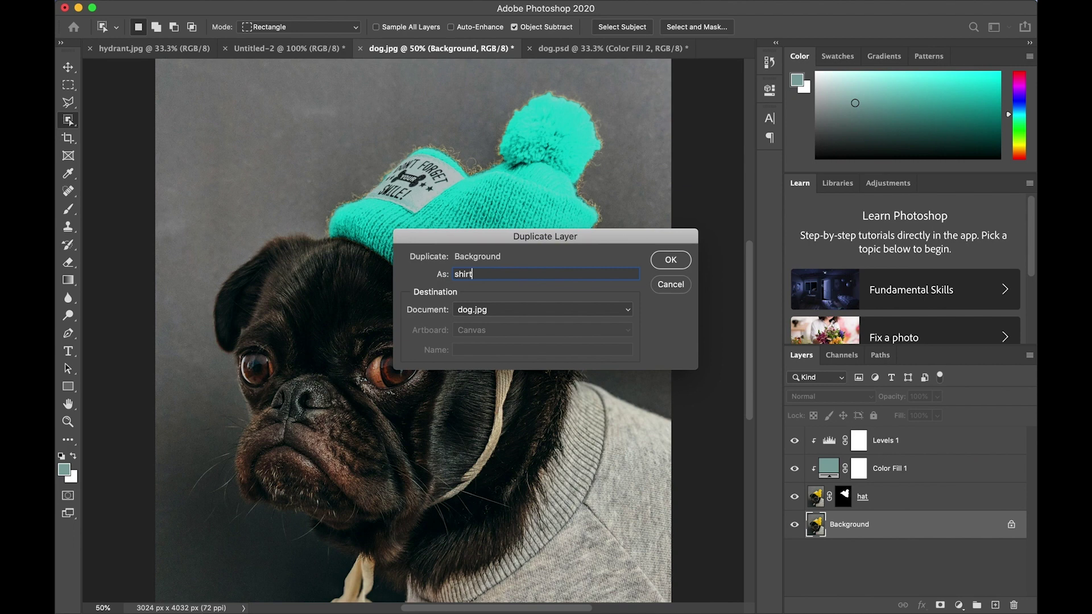
key(Return)
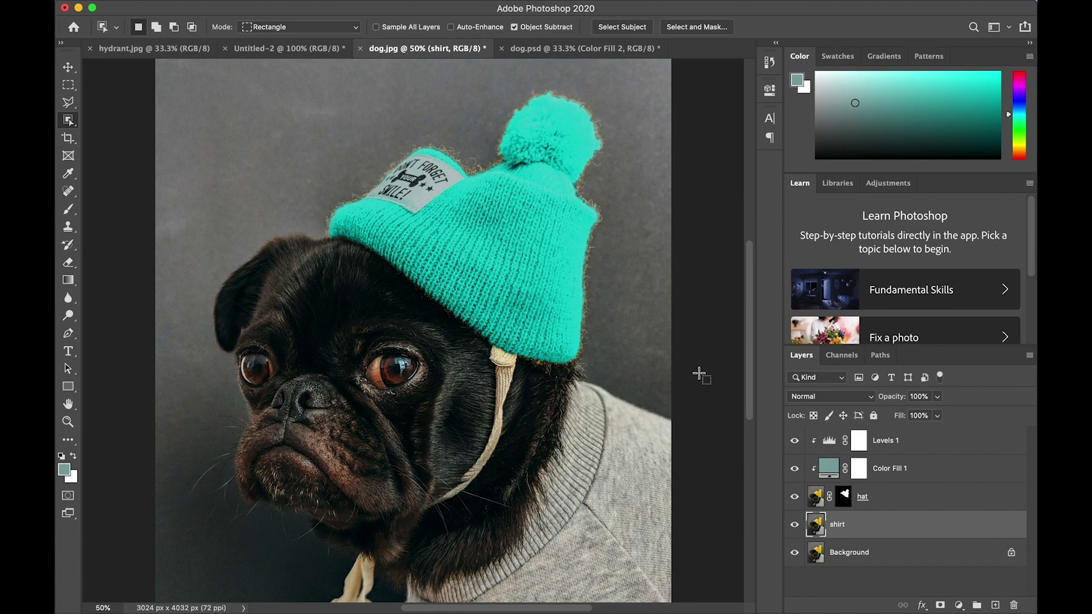
Object-select the grey sweater and add a layer mask to the shirt layer from it.
scroll(701, 375, down, 5)
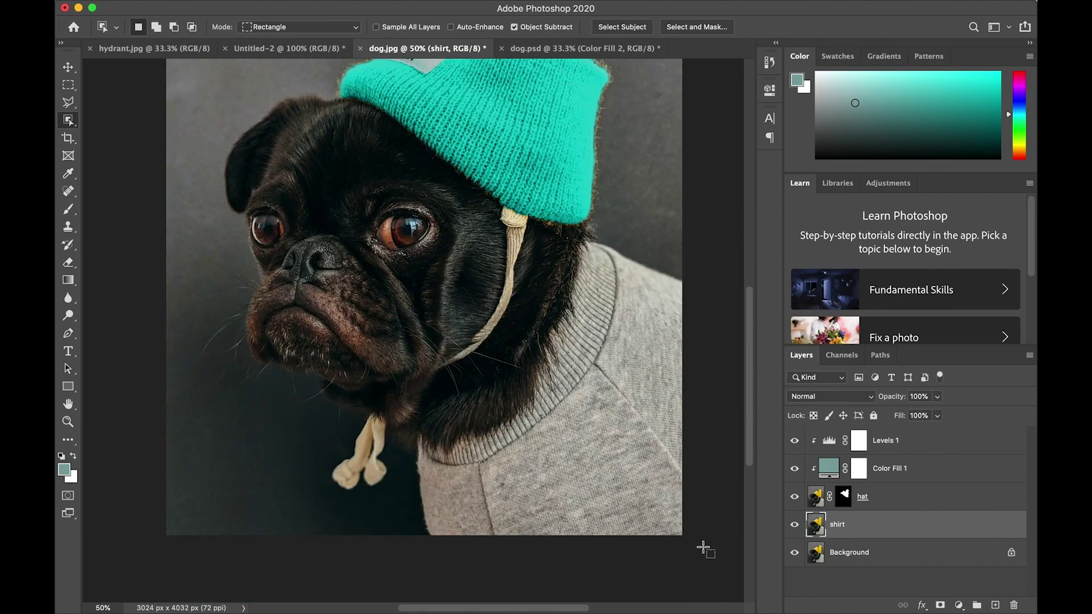
drag(704, 546, 398, 228)
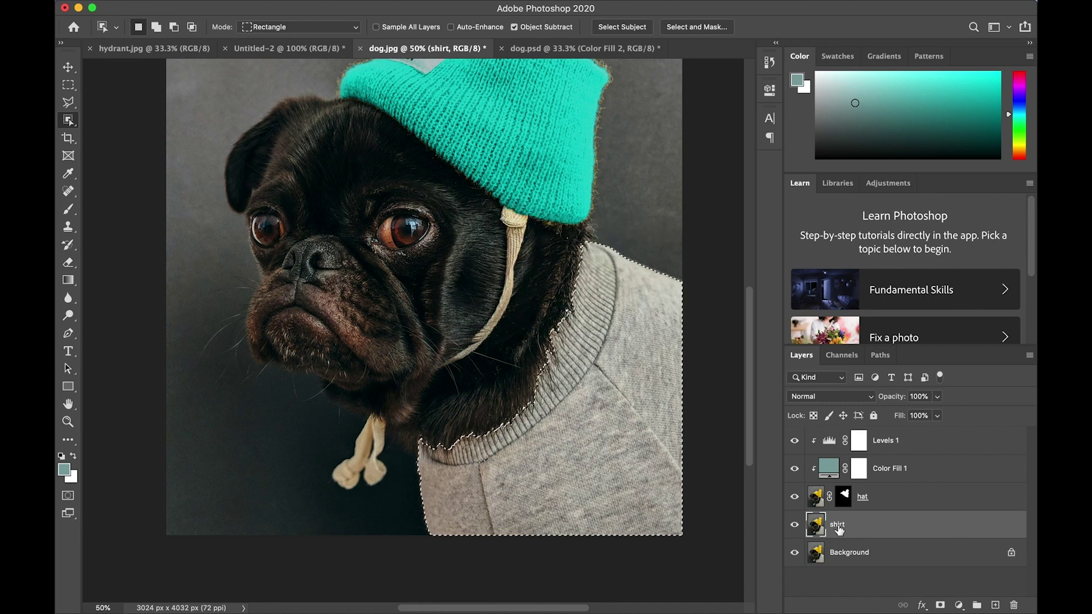
click(941, 606)
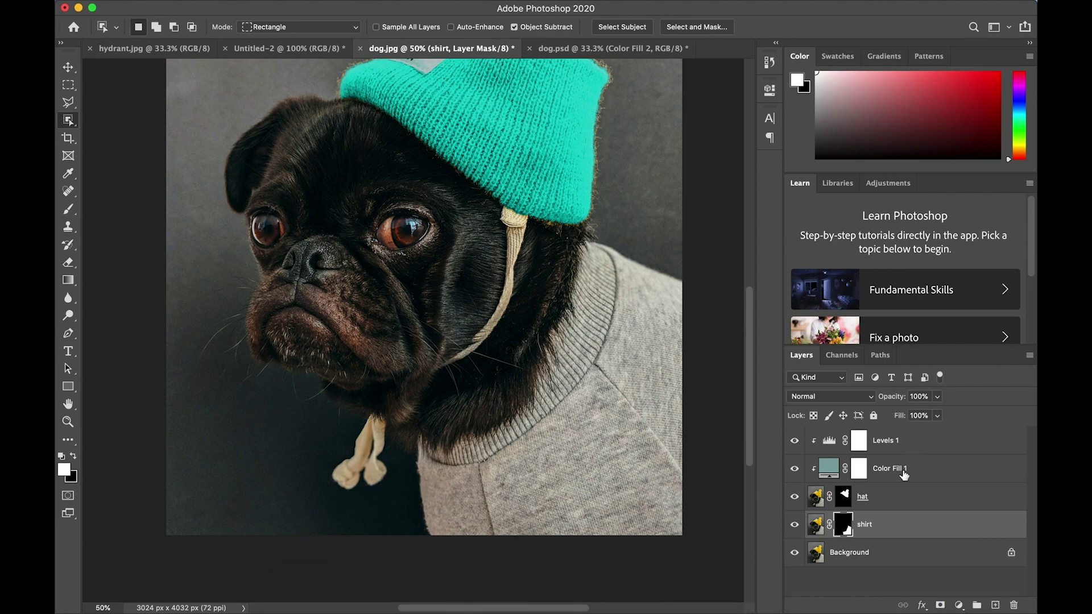
click(960, 606)
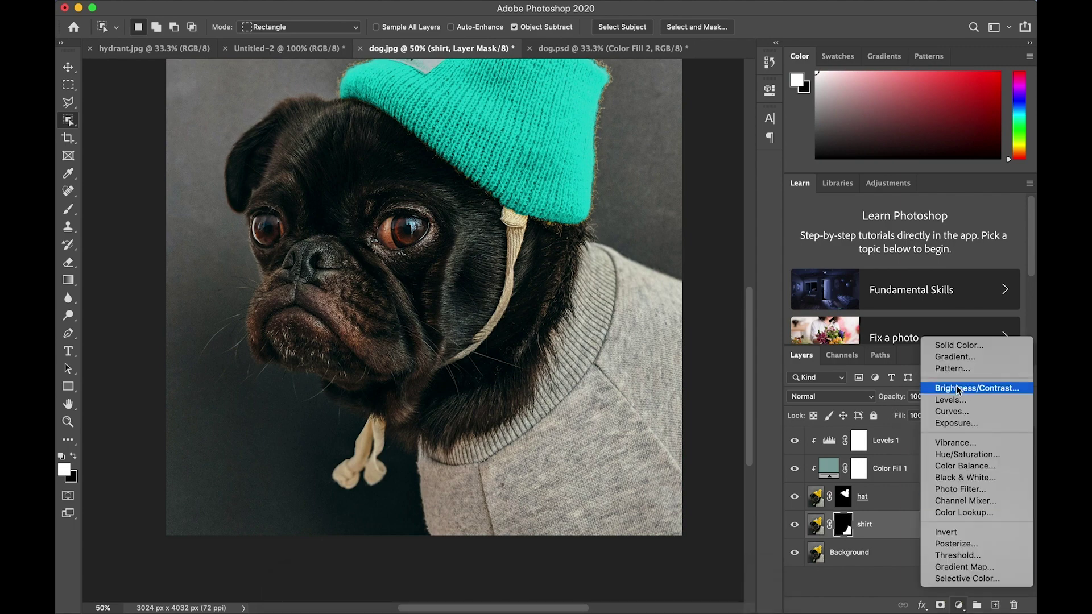
Add a bright, saturated purple Solid Color fill layer for the shirt.
click(956, 345)
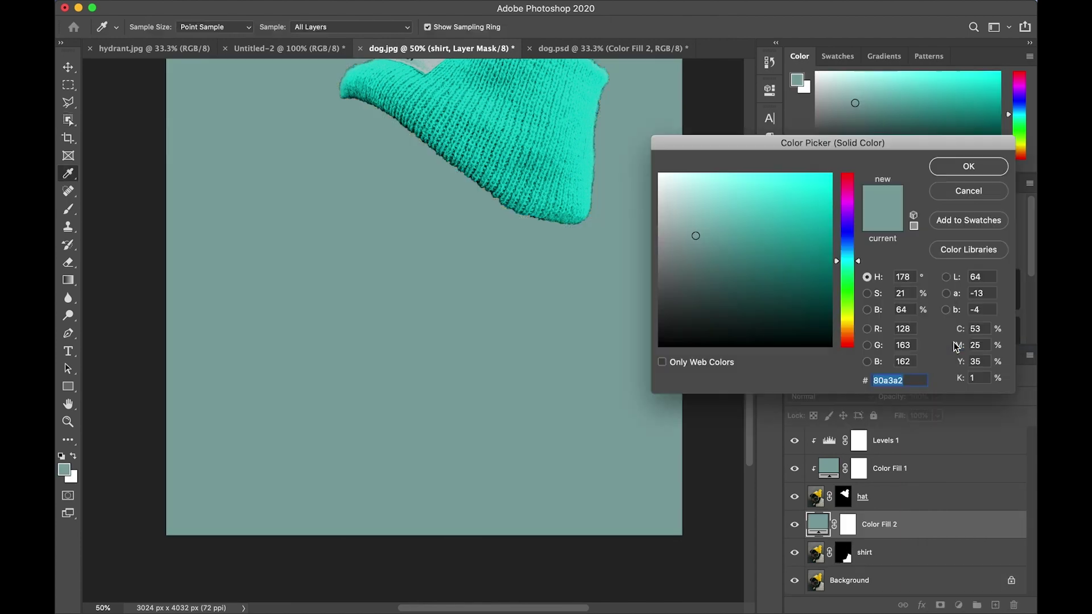
click(850, 222)
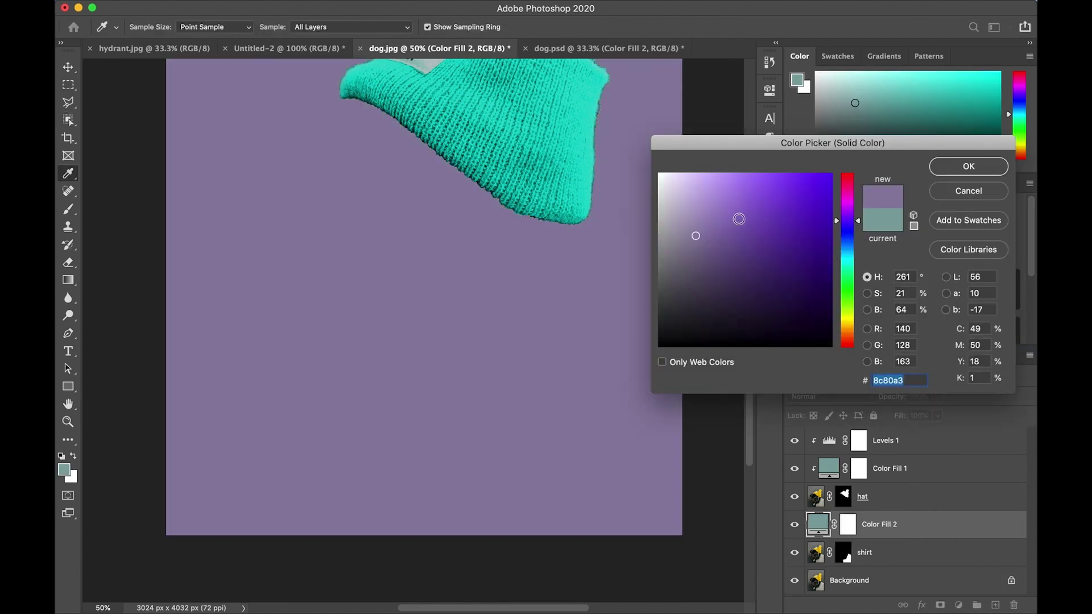
click(739, 220)
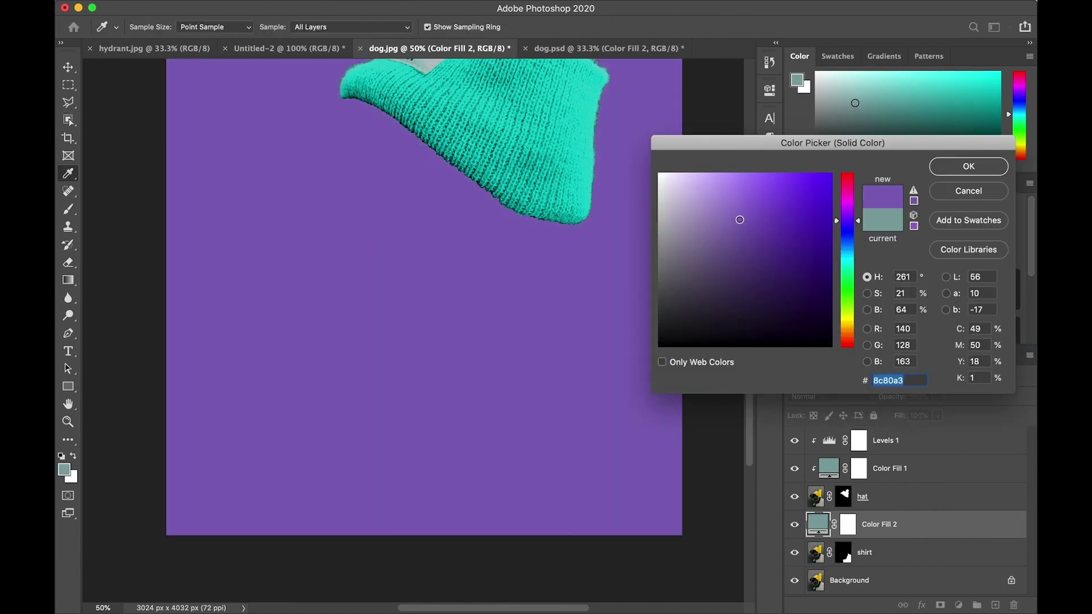
click(956, 172)
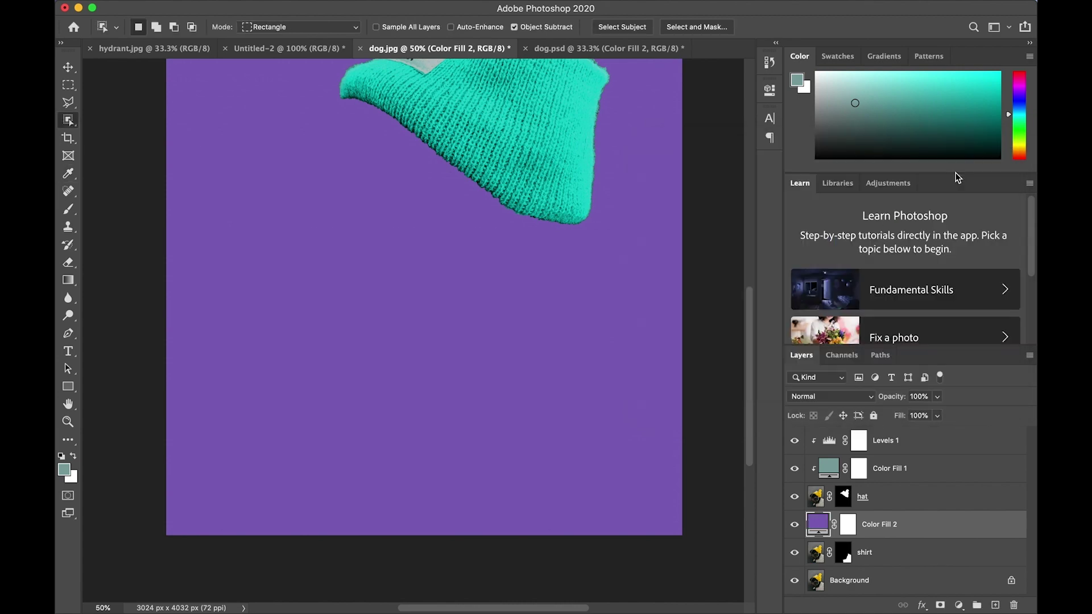
Blend Color Fill 2 in Overlay mode and clip it to the shirt layer.
click(849, 397)
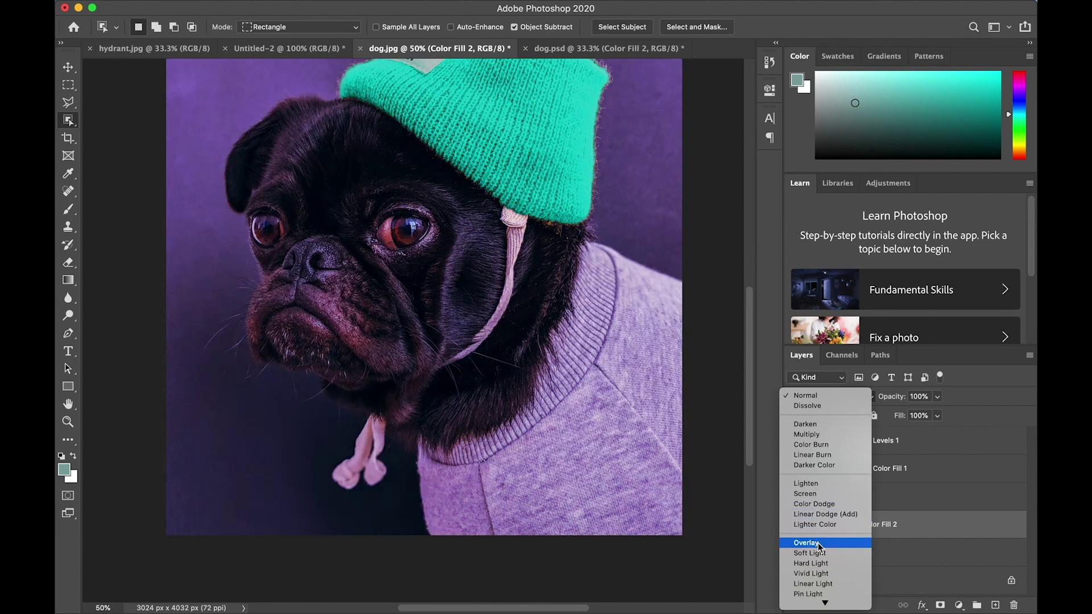
click(819, 543)
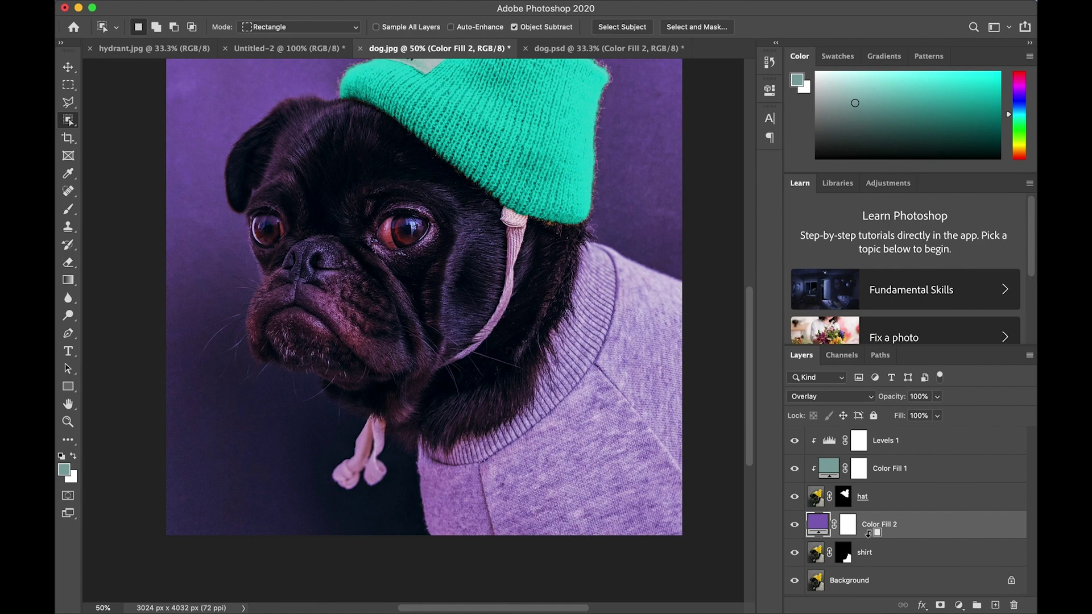
alt+click(868, 535)
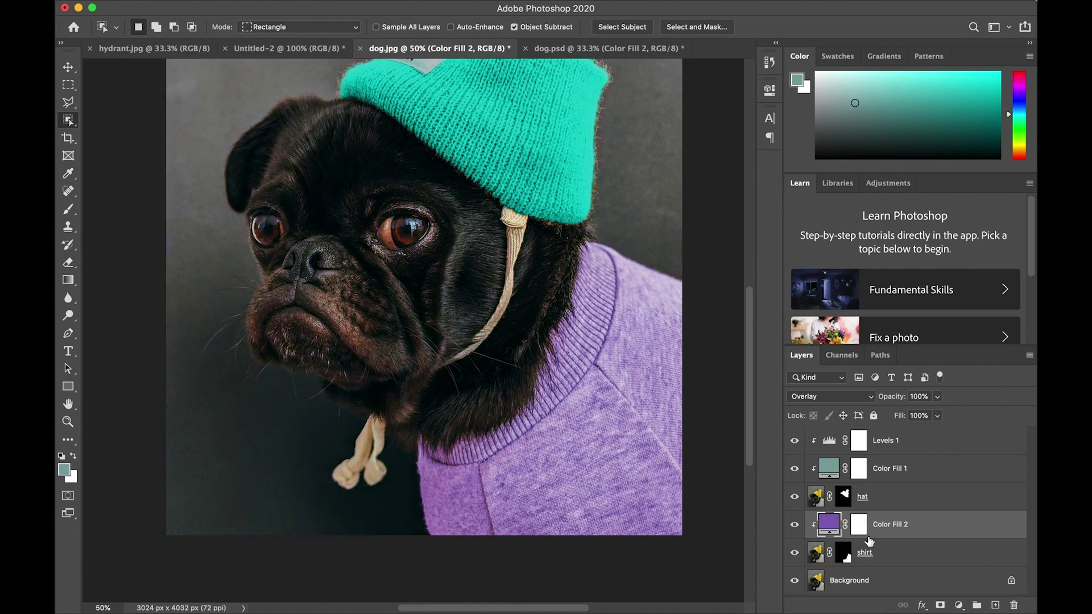
key(super+0)
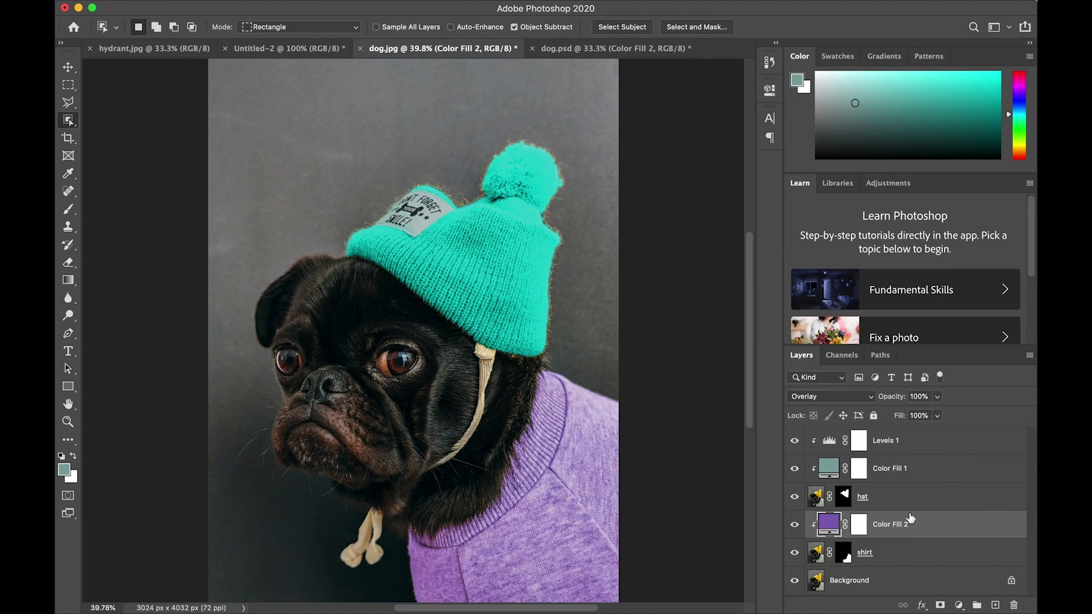
right_click(887, 580)
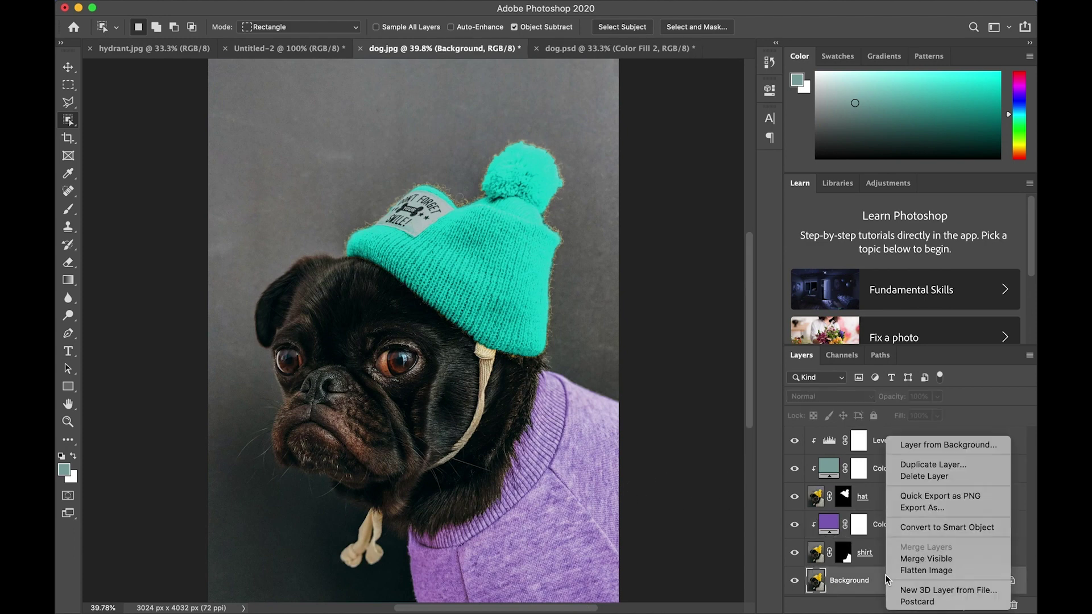
Duplicate Background as 'Background color' and object-select the whole dog with its hat and shirt.
click(921, 465)
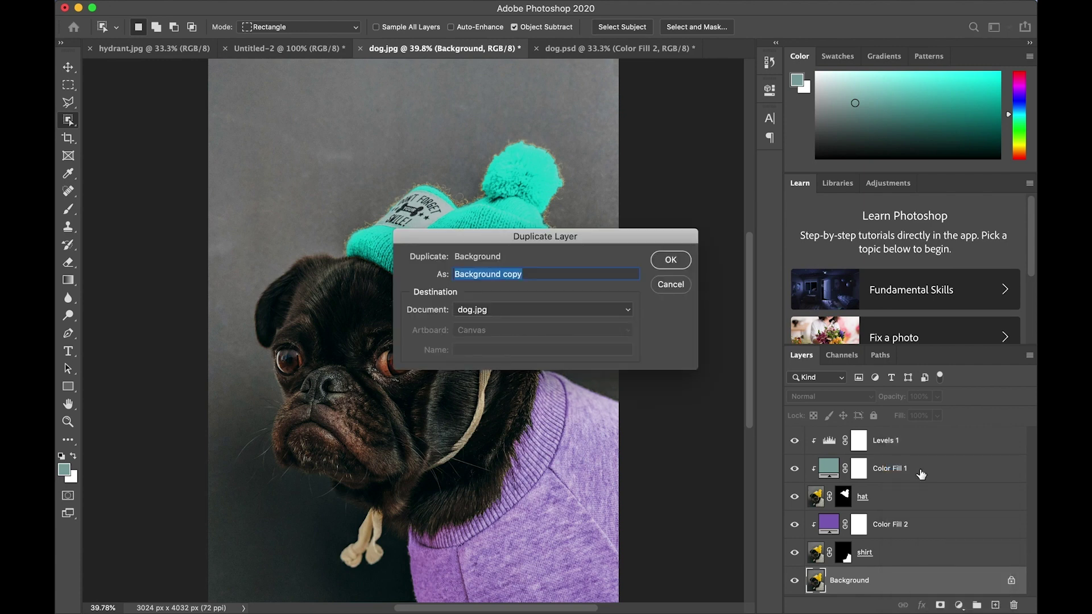
key(Right)
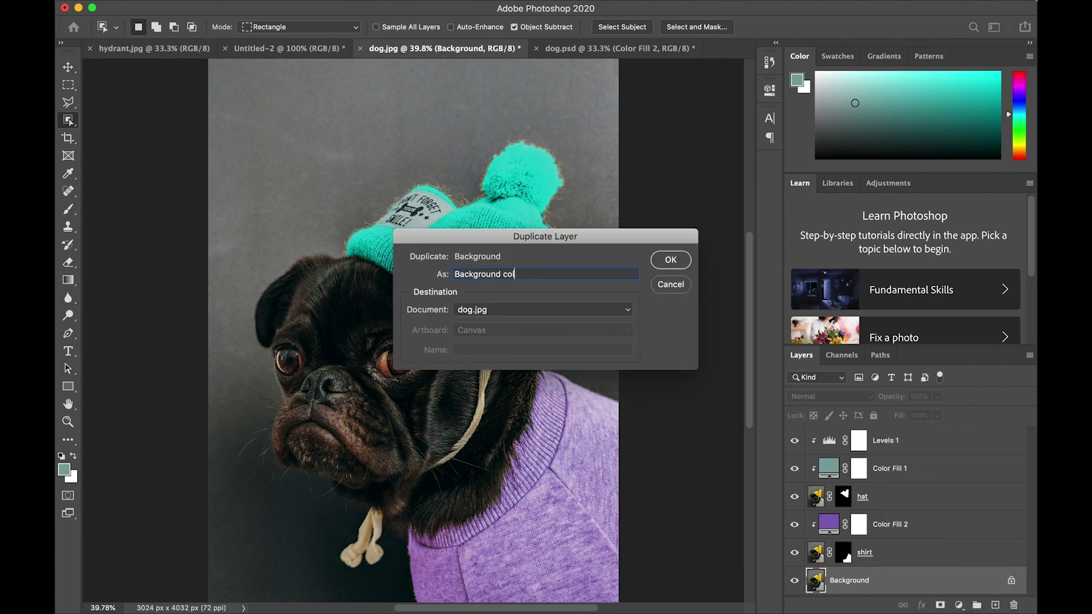
key(Return)
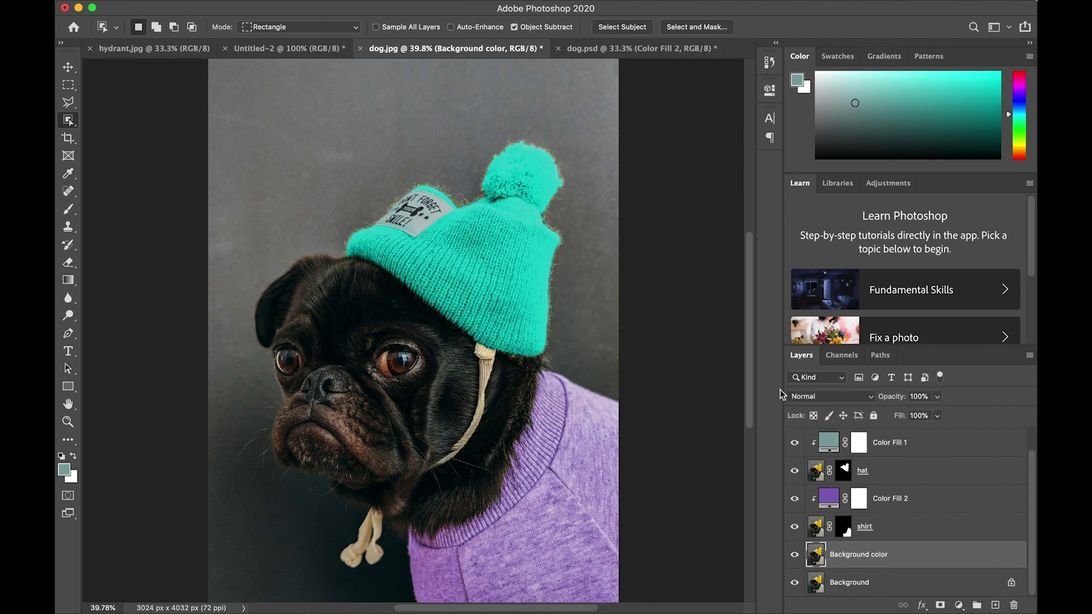
key(ctrl+minus)
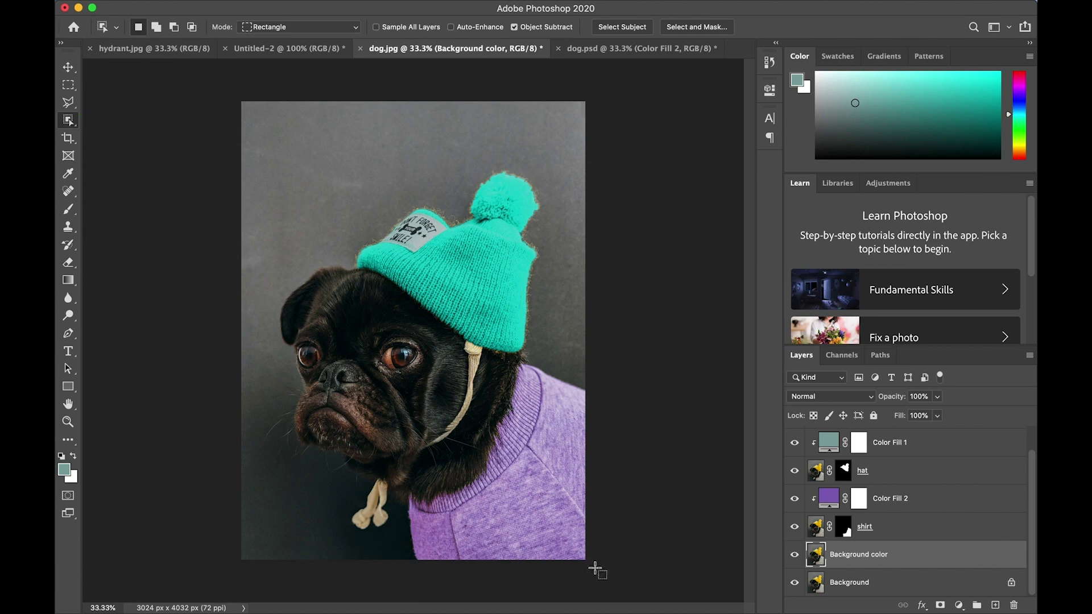
drag(595, 568, 271, 159)
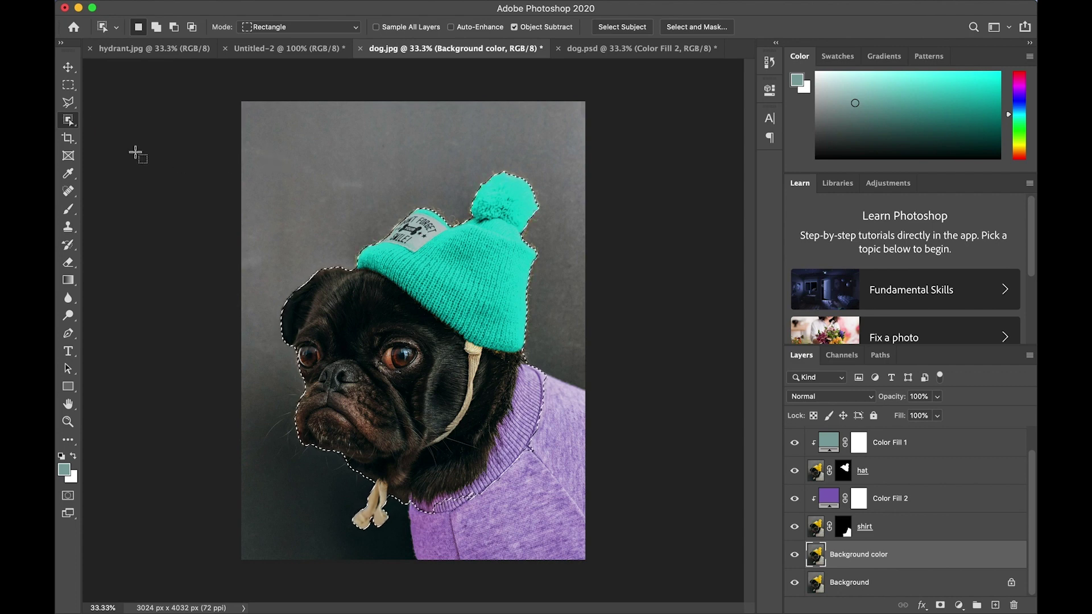
With a smaller Quick Selection brush, add the shirt's right and upper-right areas to the selection.
right_click(72, 125)
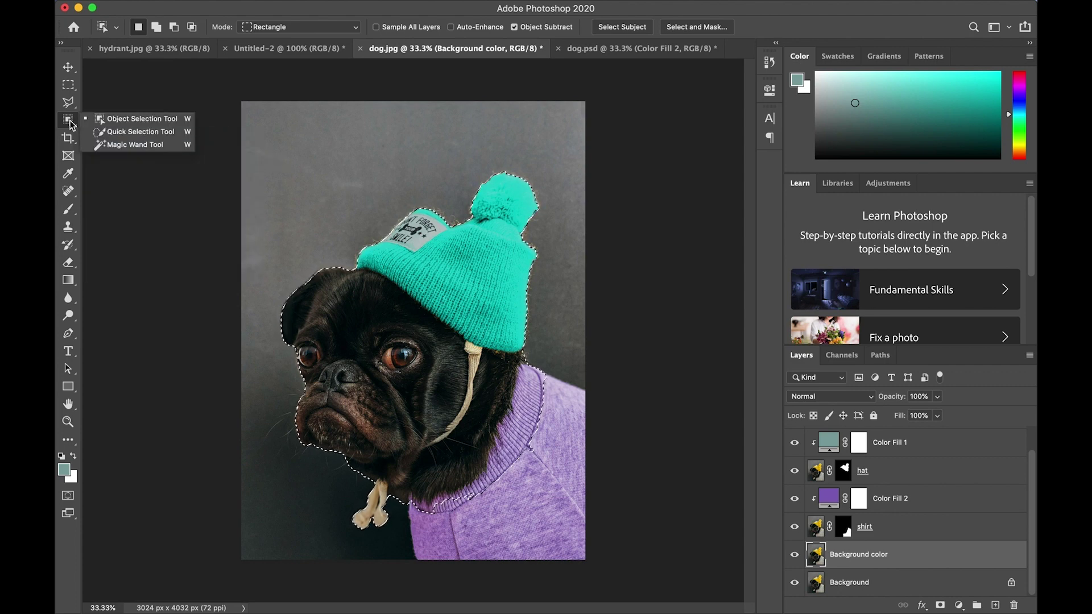
click(99, 133)
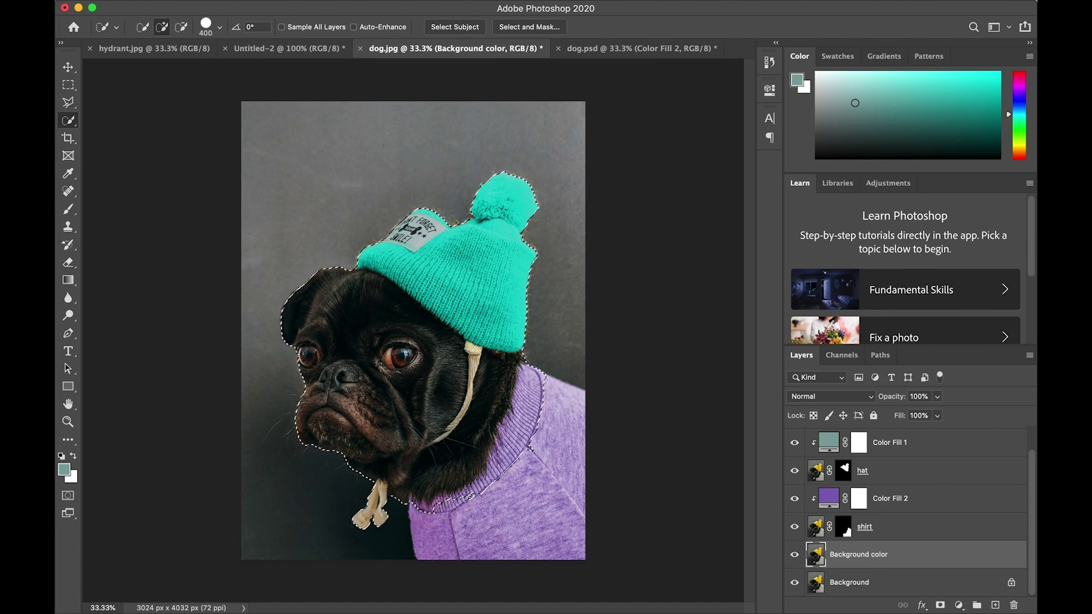
scroll(473, 518, up, 1)
scroll(478, 508, up, 1)
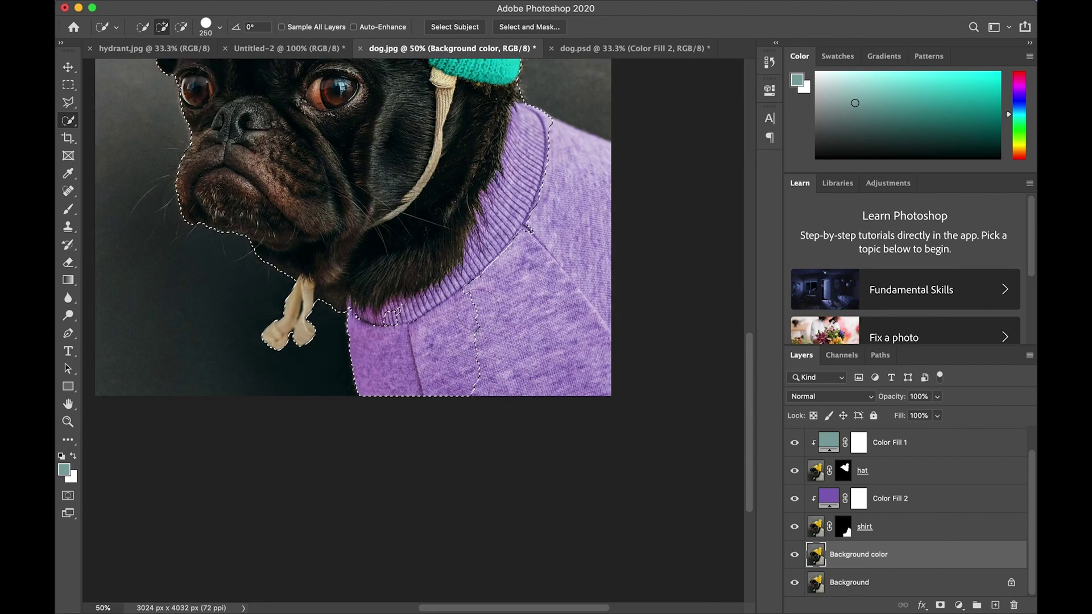
key(bracketleft)
key(bracketleft)
key(bracketleft)
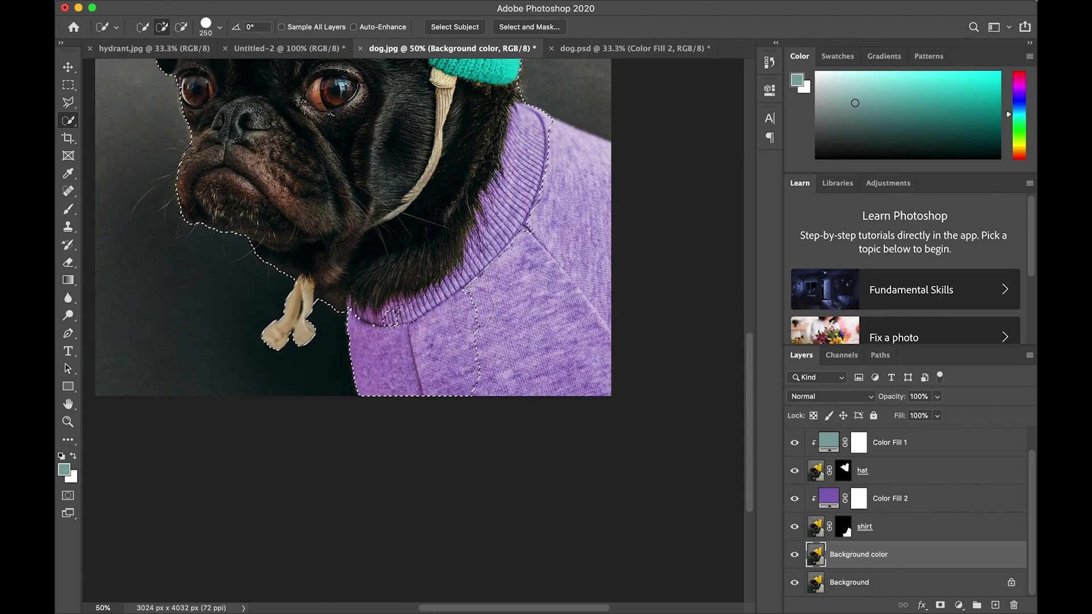
drag(473, 307, 509, 332)
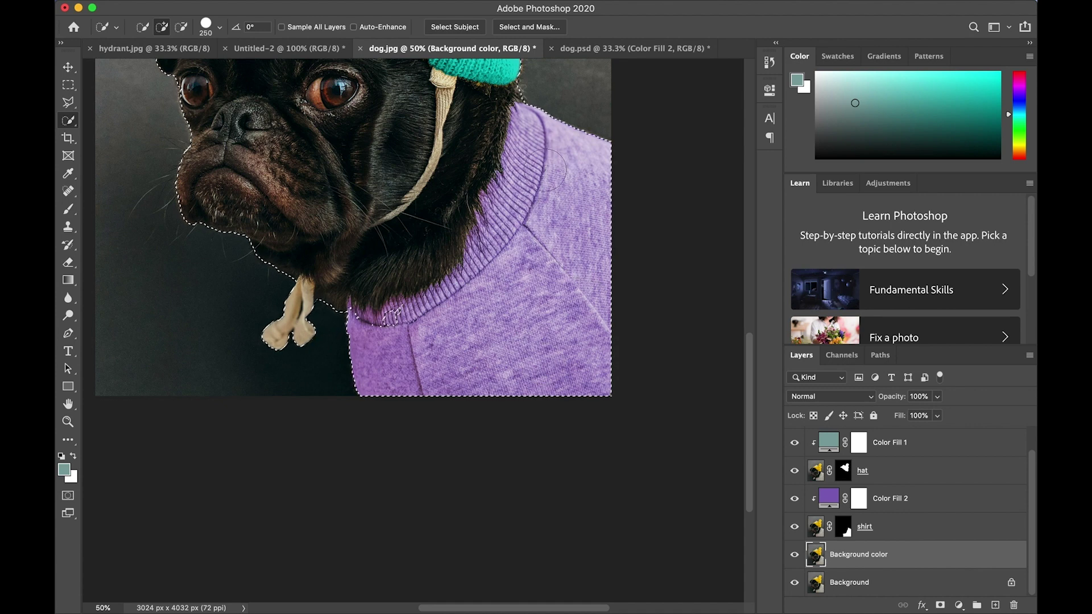
drag(556, 182, 560, 148)
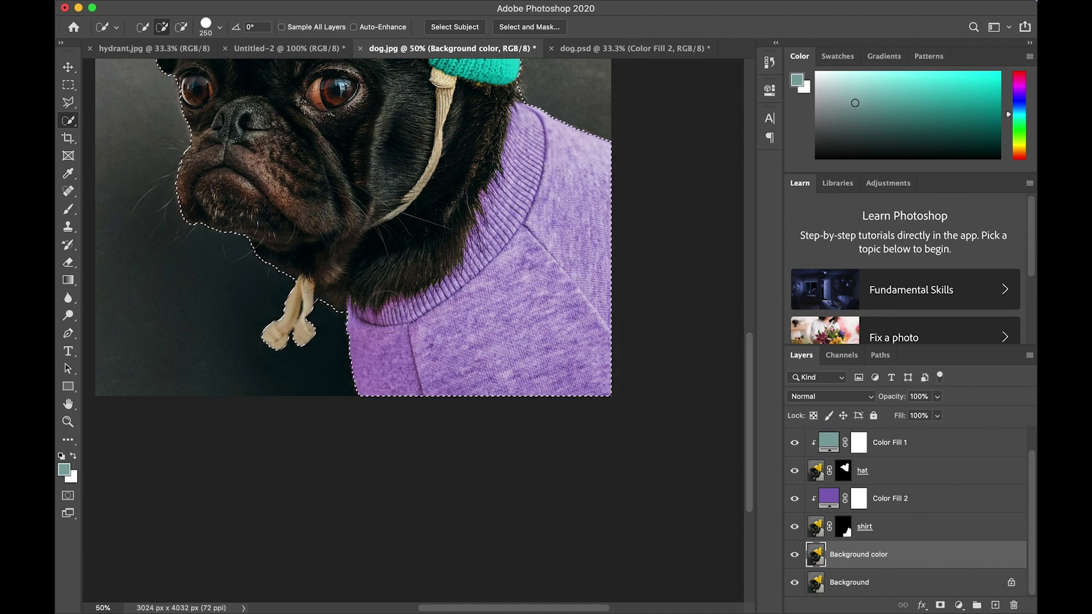
scroll(392, 316, down, 3)
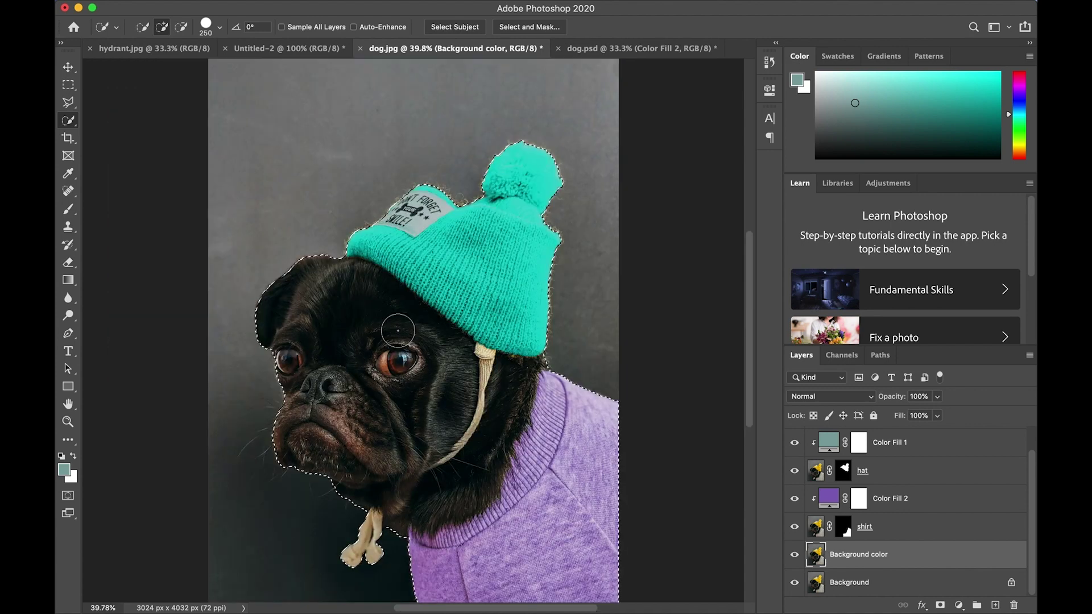
Mask the Background color layer to the dog selection and add a Gradient Fill layer.
click(940, 606)
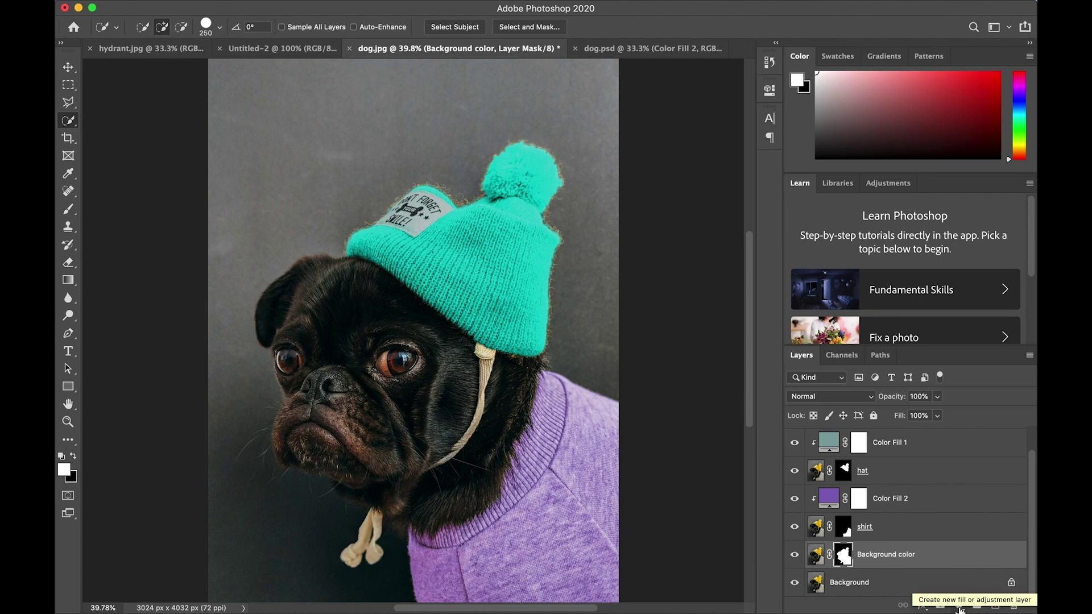
click(960, 608)
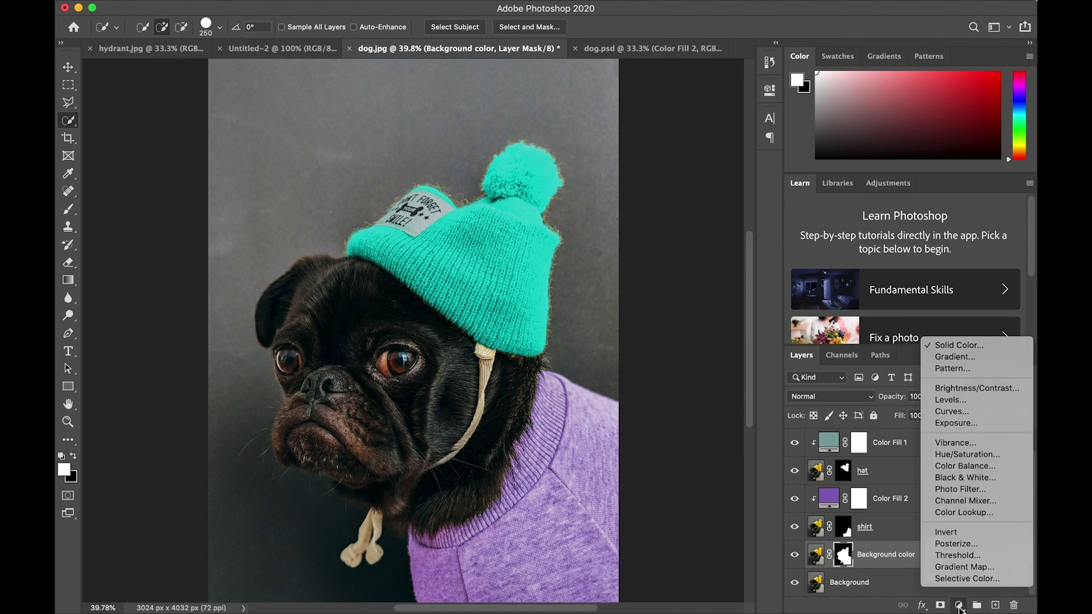
click(959, 357)
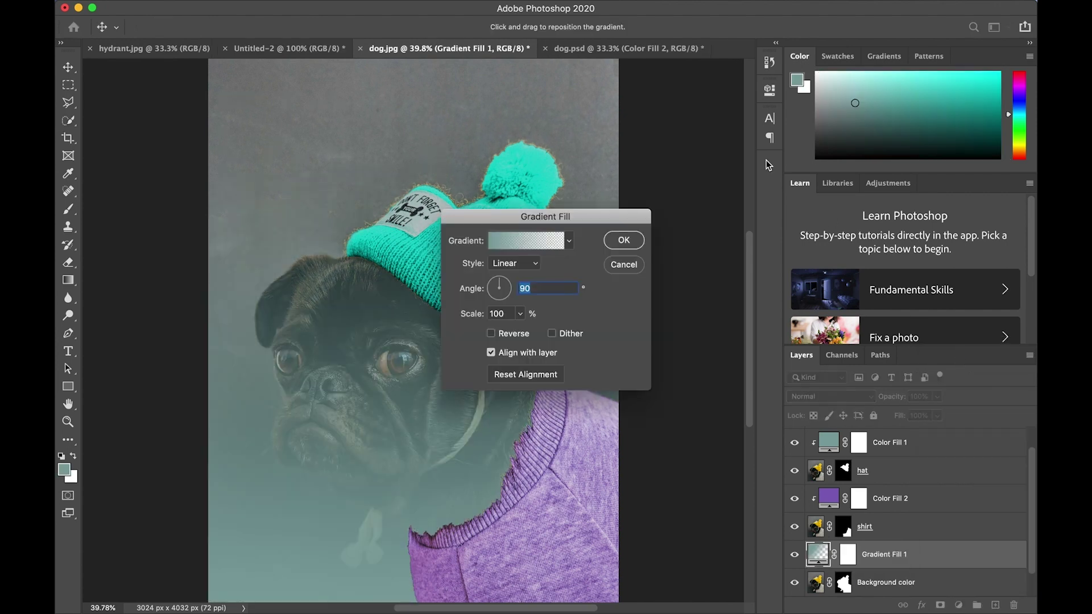
Set the gradient fill to the Blues > Blue_27 preset at an angle of -52.89°.
click(539, 239)
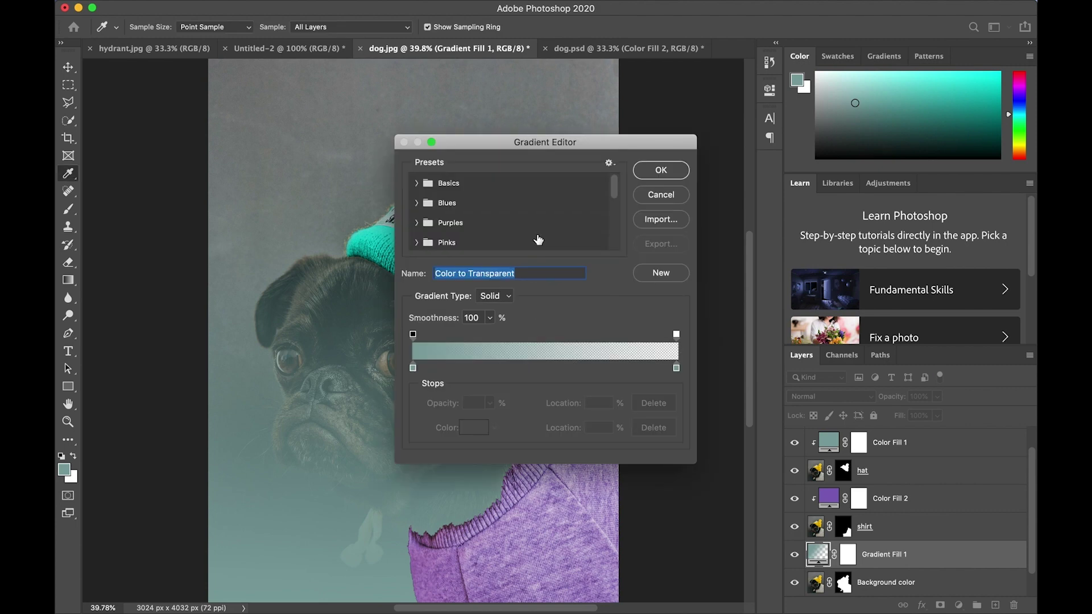
click(420, 203)
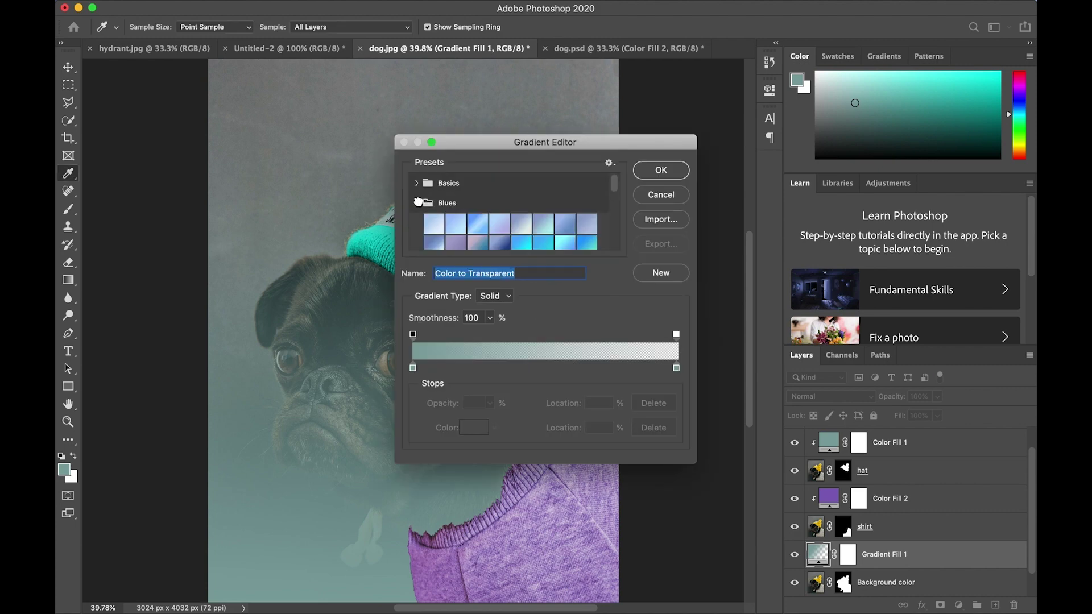
scroll(502, 212, down, 3)
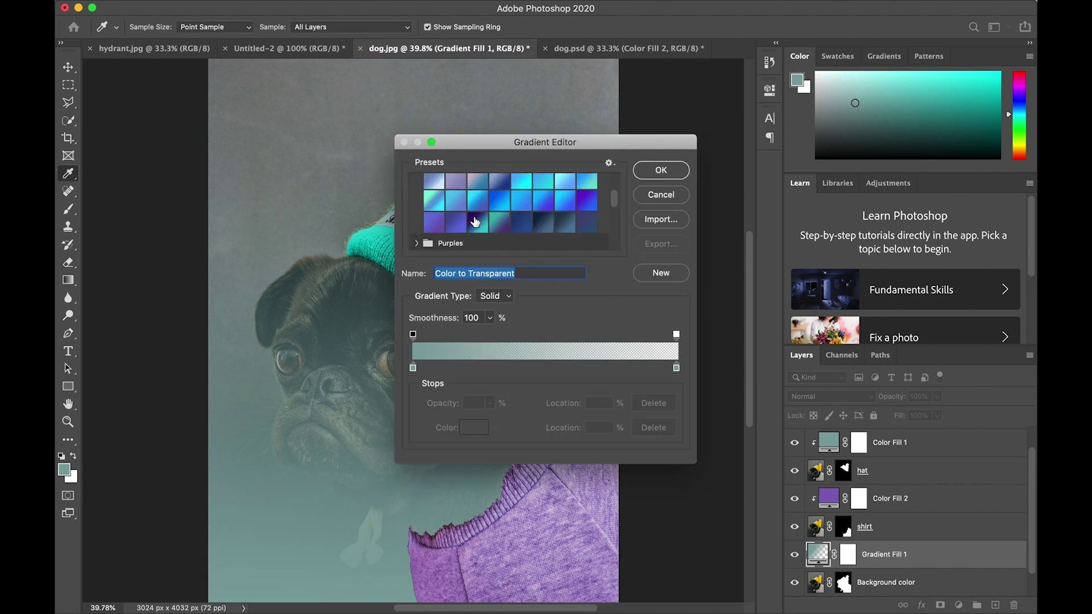
click(473, 218)
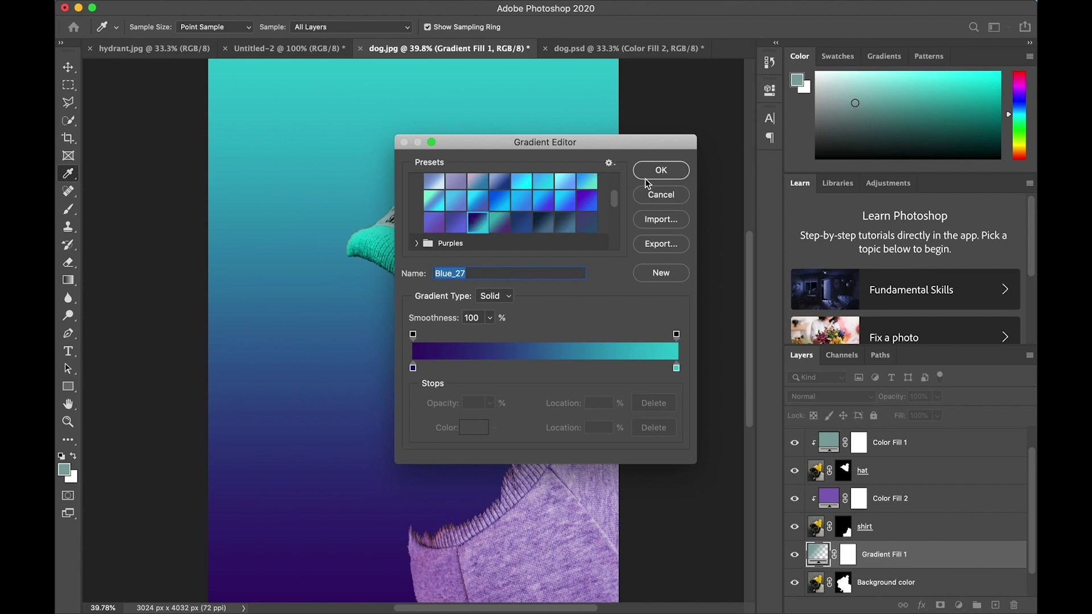
click(660, 172)
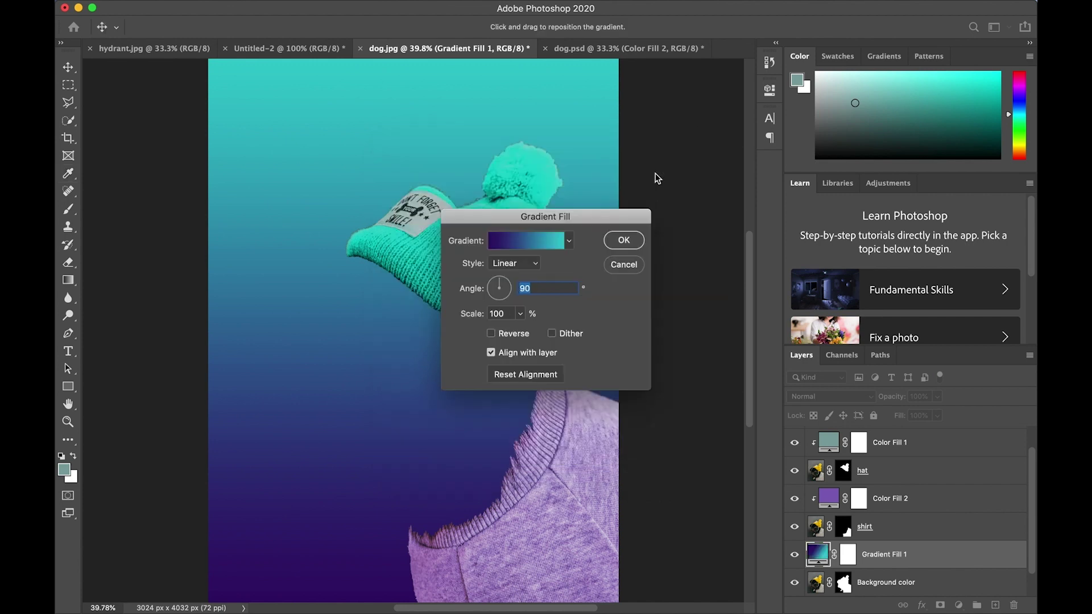
drag(501, 285, 510, 299)
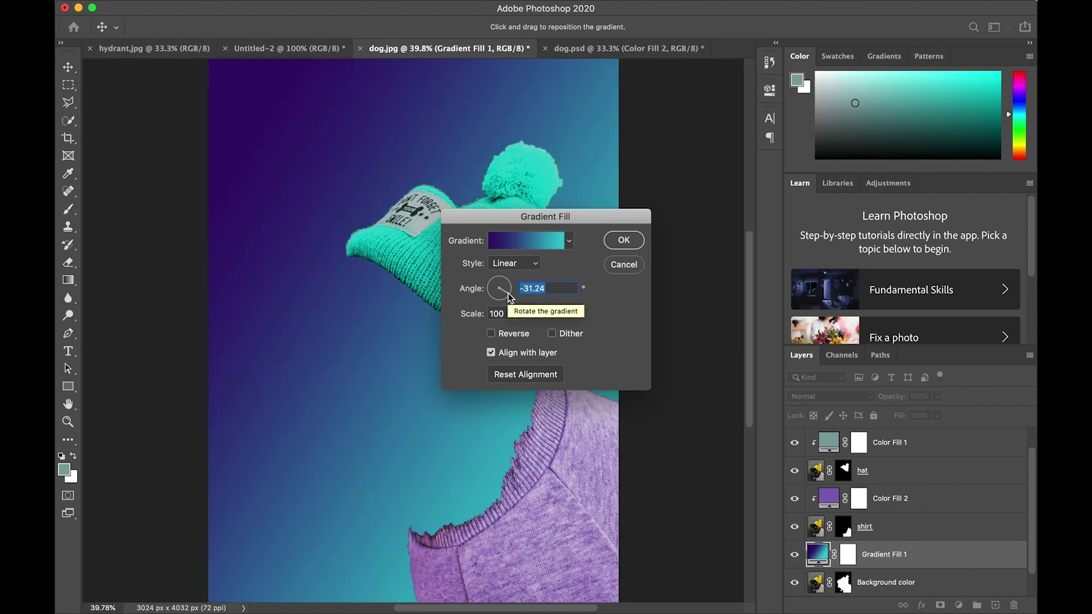
drag(509, 298, 507, 301)
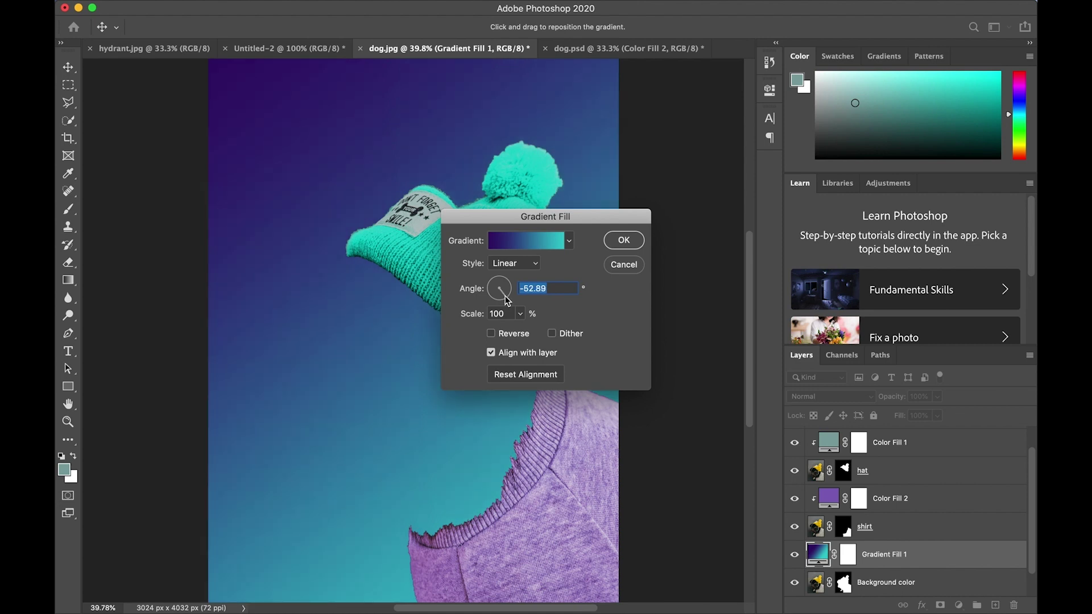
click(624, 240)
key(w)
click(842, 400)
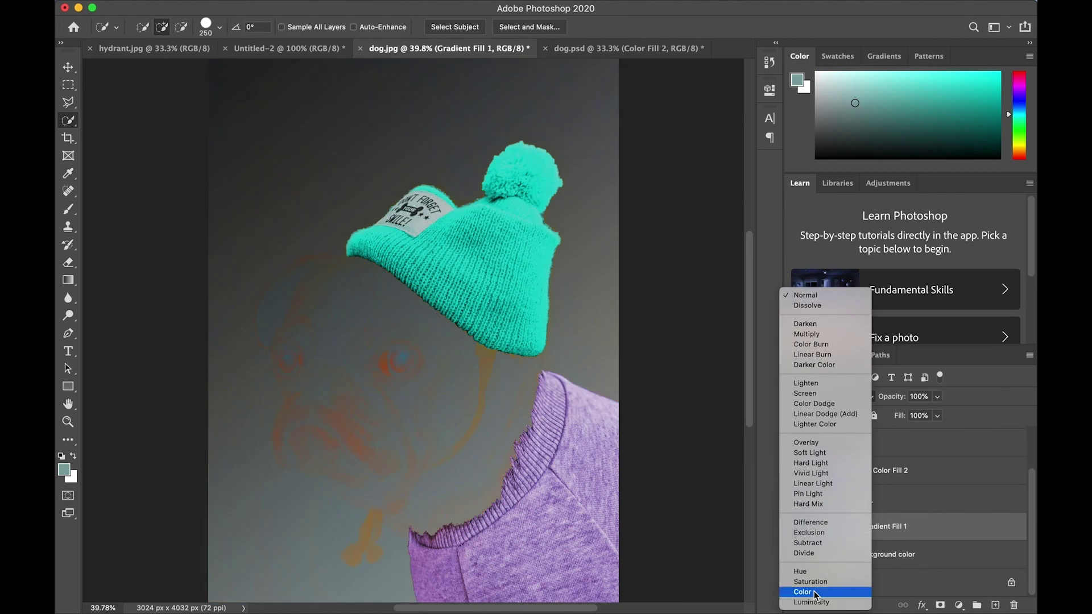
Set Gradient Fill 1 to Color mode, clip it to Background color, and select that layer's mask.
click(817, 594)
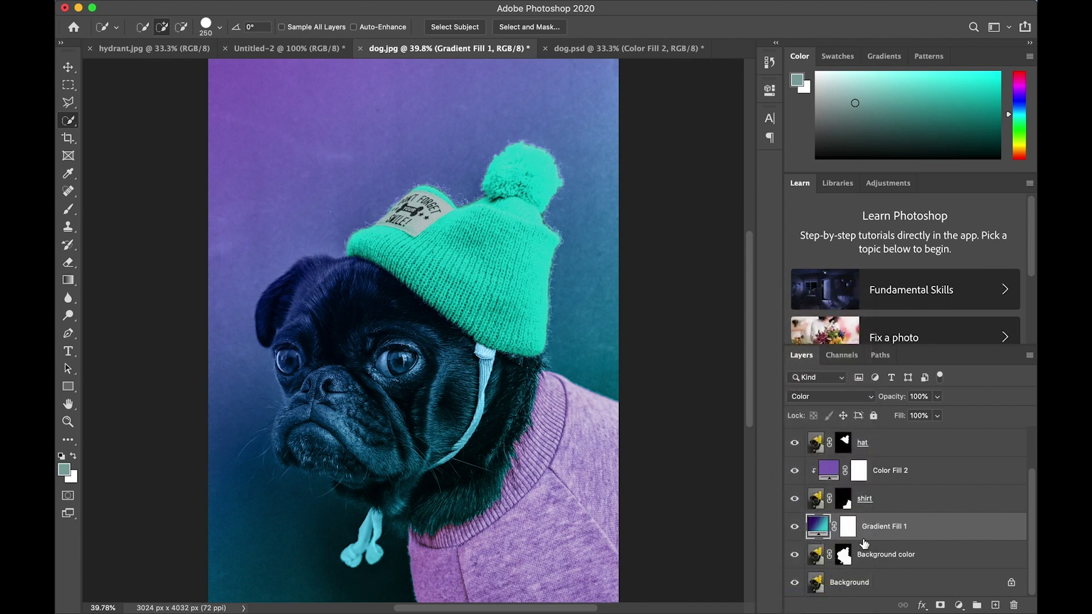
drag(864, 544, 863, 535)
alt+click(864, 536)
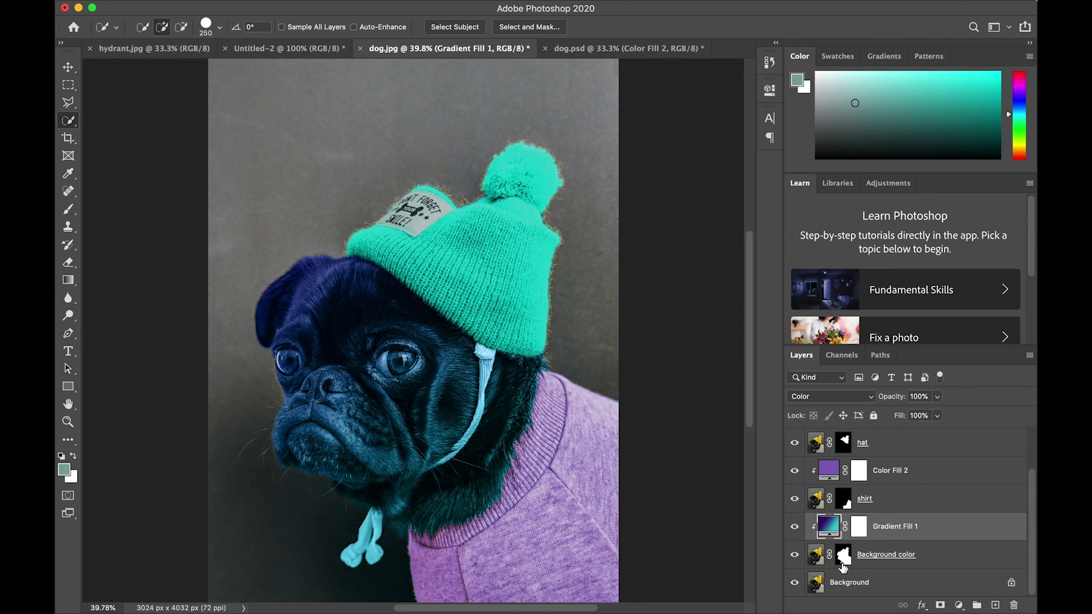
click(843, 560)
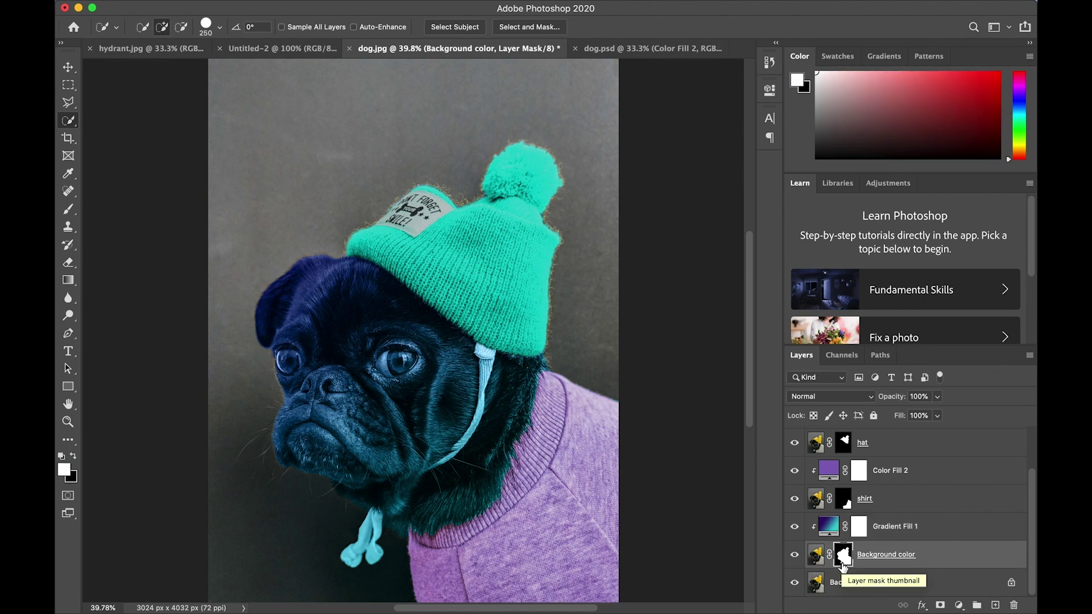
Invert the Background color mask with Cmd+I, then zoom in on the pug's eye edge.
key(super+i)
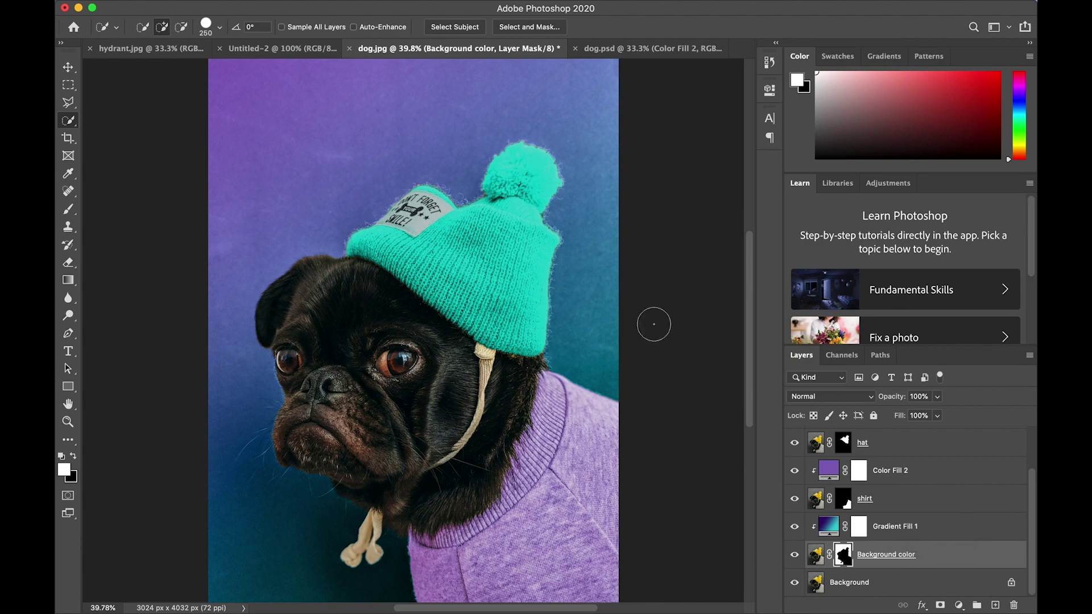
key(super+equal)
key(super+equal)
key(super+equal)
key(super+equal)
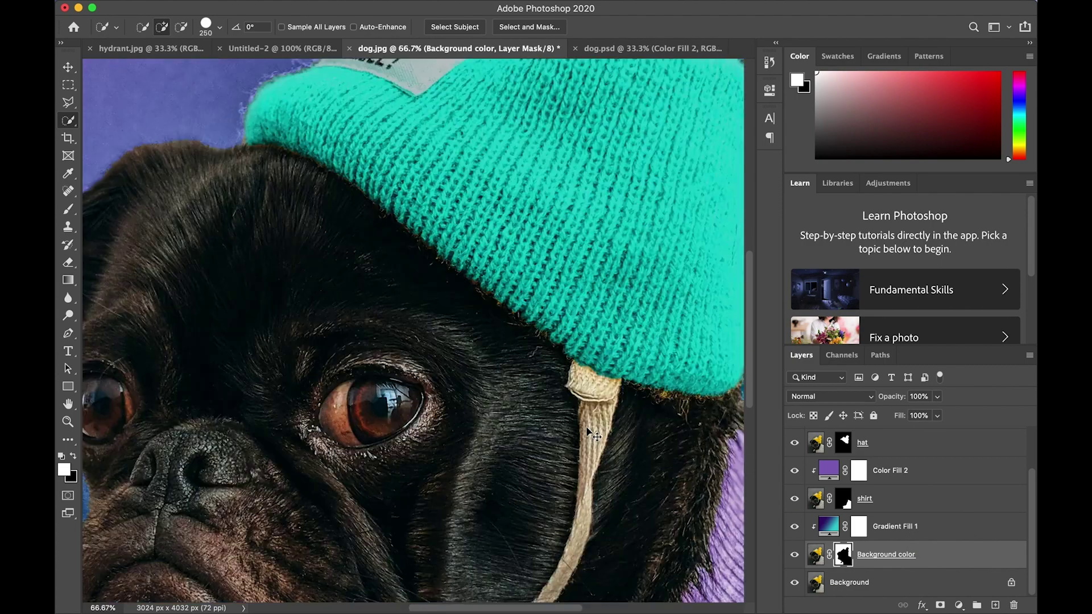
scroll(586, 426, left, 10)
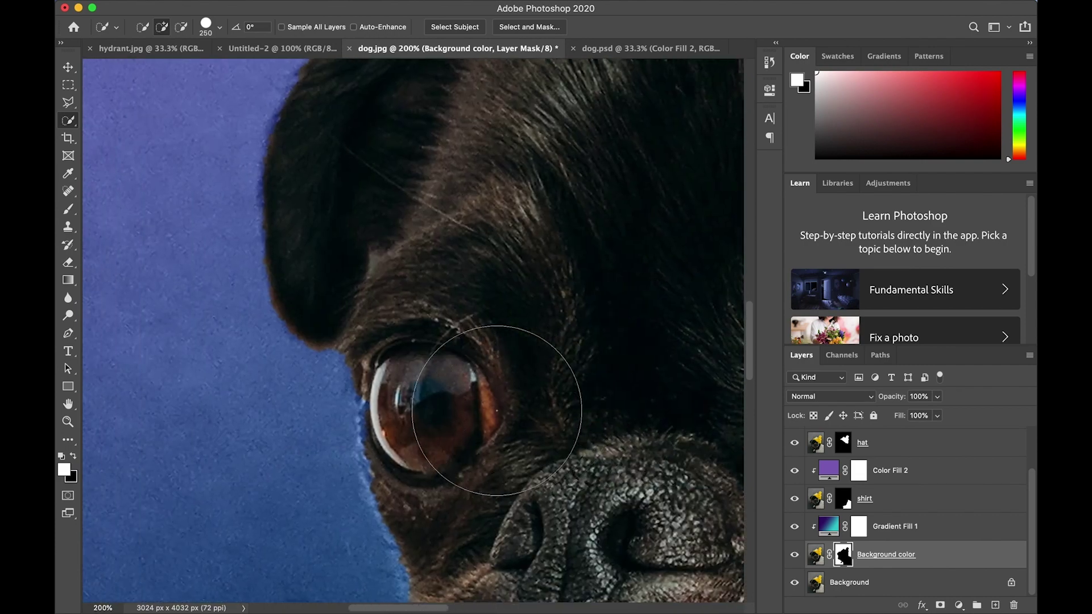
scroll(496, 409, down, 5)
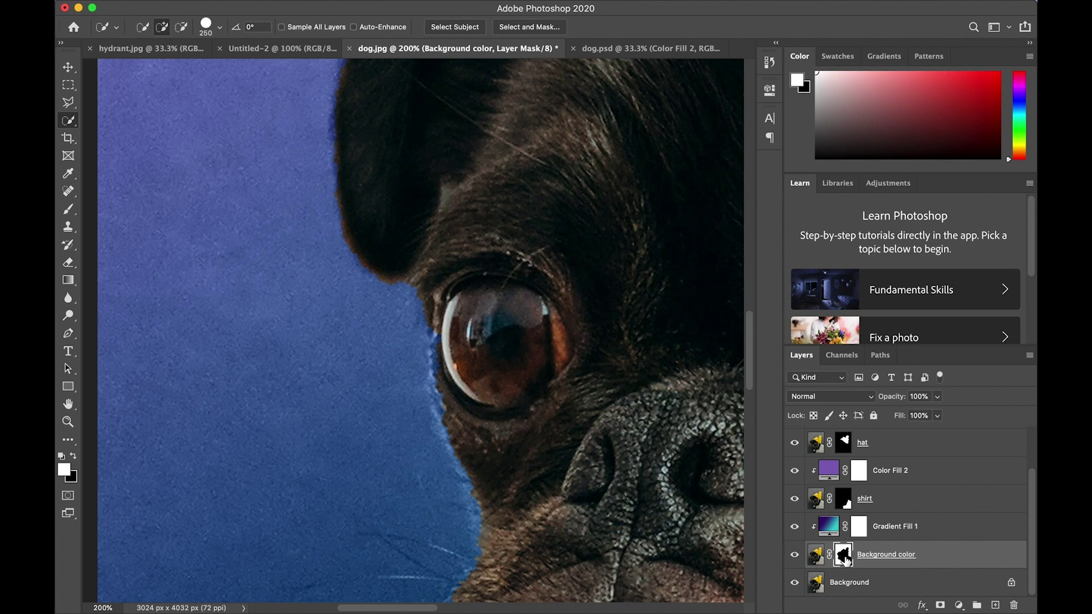
Refine the mask edge along the pug's eye in Select and Mask with a size-35 brush, removing the blue fringe.
double_click(846, 559)
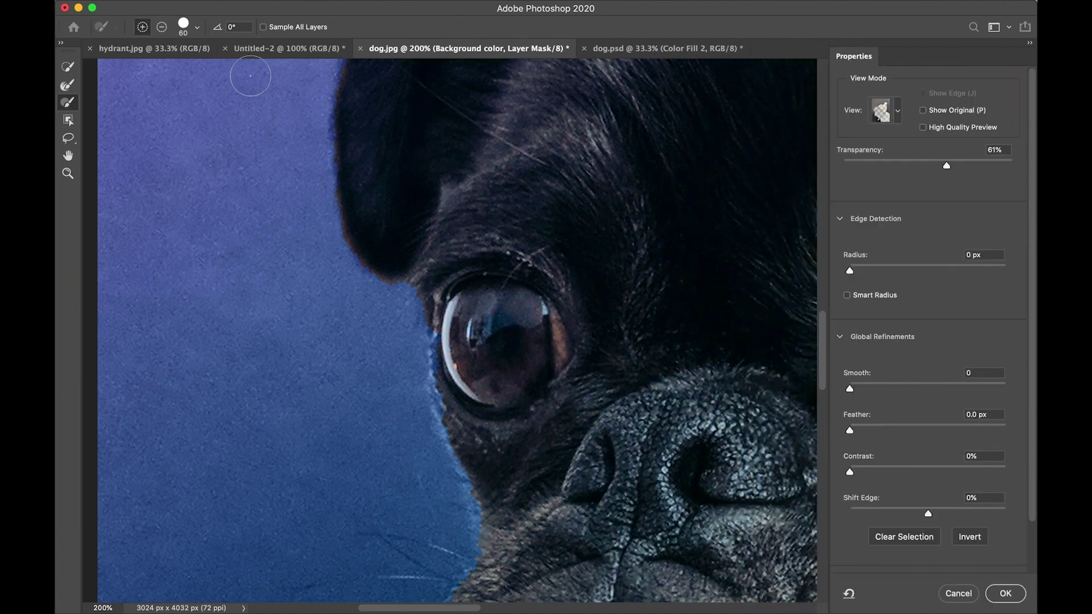
key(bracketleft)
key(bracketleft)
key(bracketleft)
key(bracketleft)
key(bracketleft)
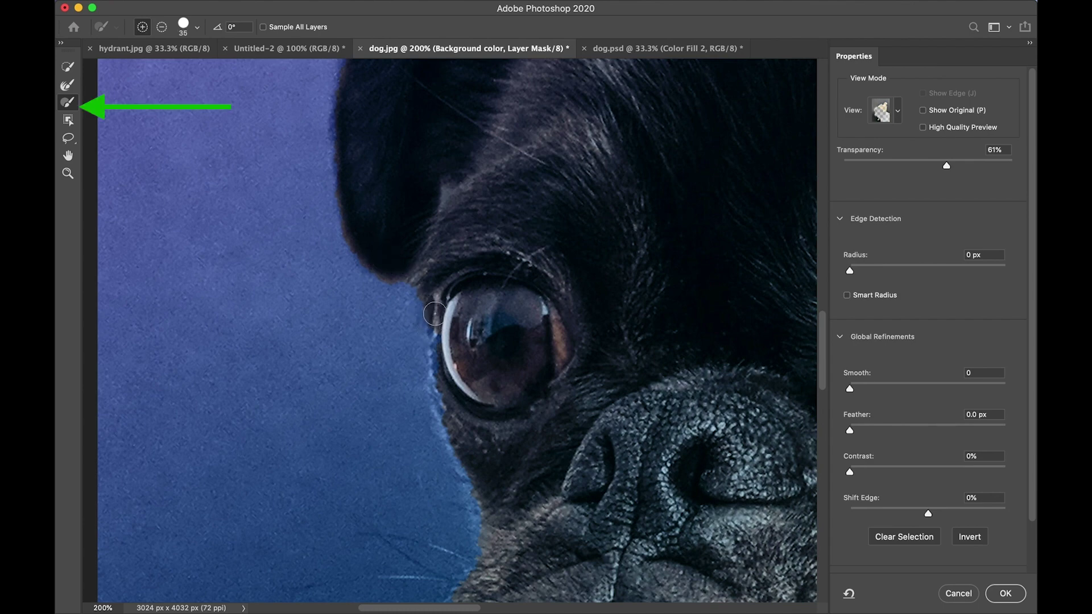
drag(437, 306, 443, 377)
click(162, 27)
mouse_move(449, 300)
mouse_down()
mouse_move(436, 294)
mouse_move(434, 366)
mouse_move(458, 418)
mouse_move(437, 396)
mouse_move(451, 408)
mouse_move(447, 347)
mouse_up()
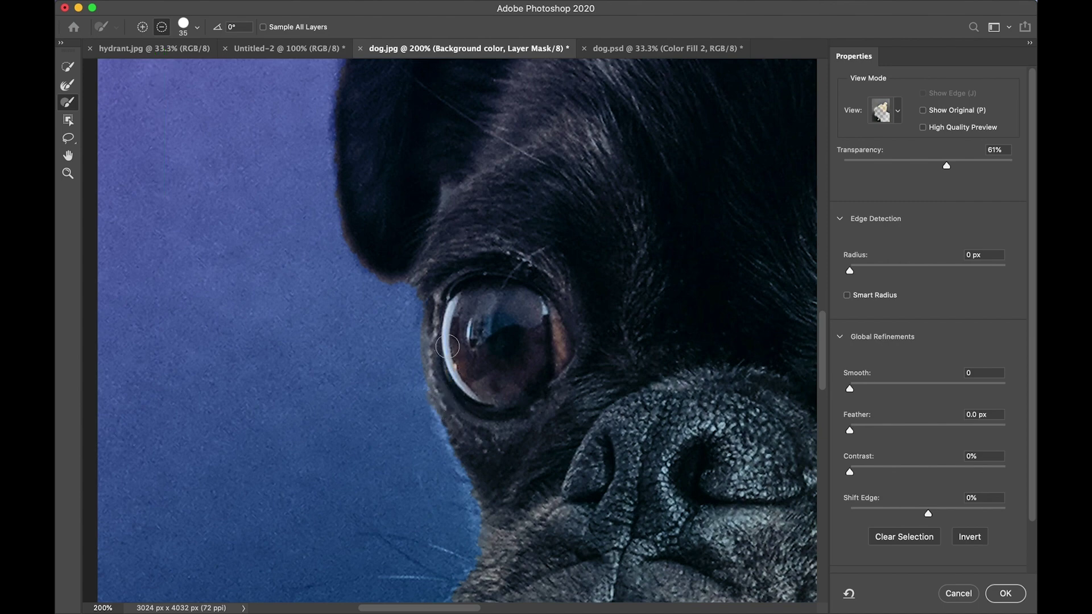
click(1008, 596)
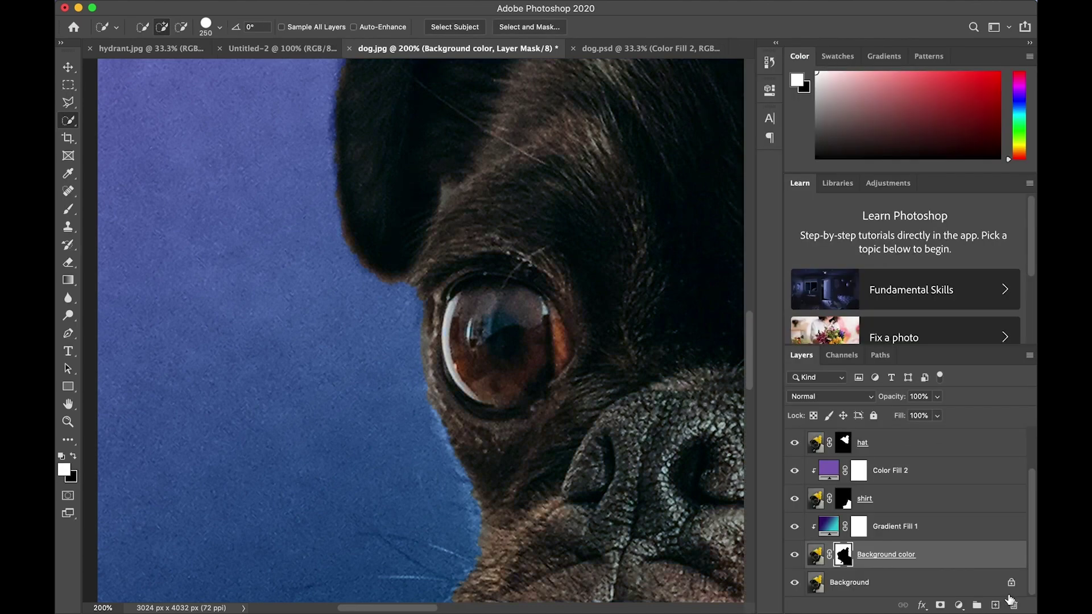
key(super+0)
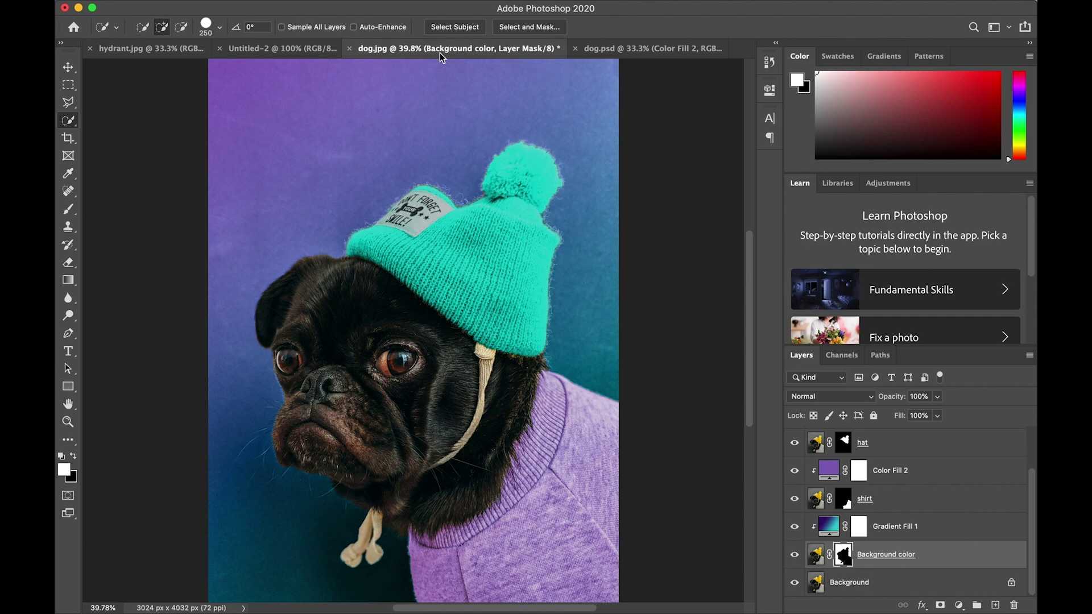
Copy the hydrant.jpg Background layer into dog.jpg as Layer 1.
click(150, 50)
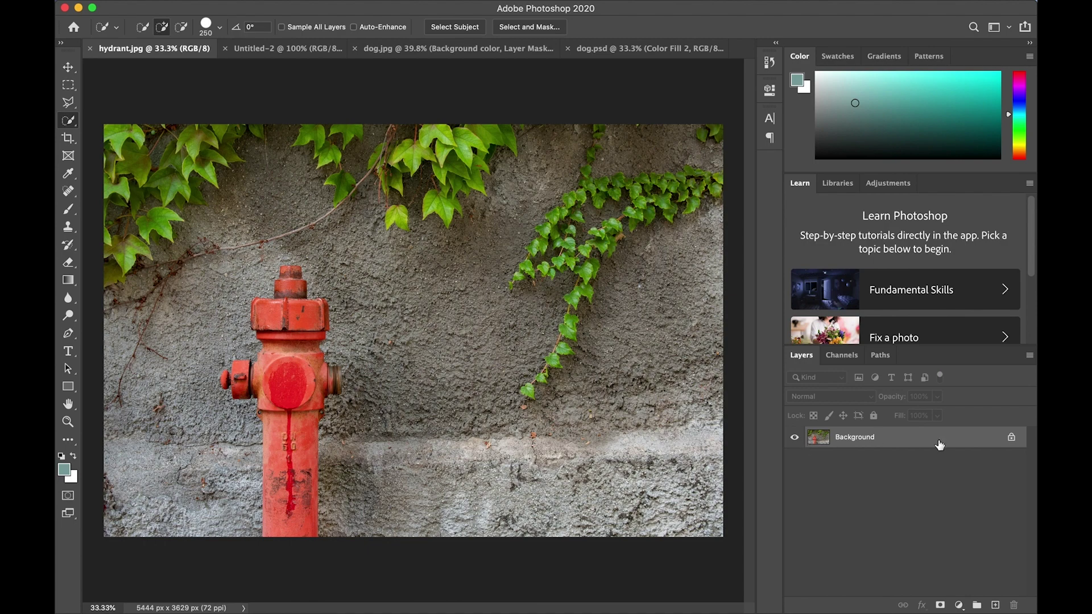
drag(940, 444, 454, 247)
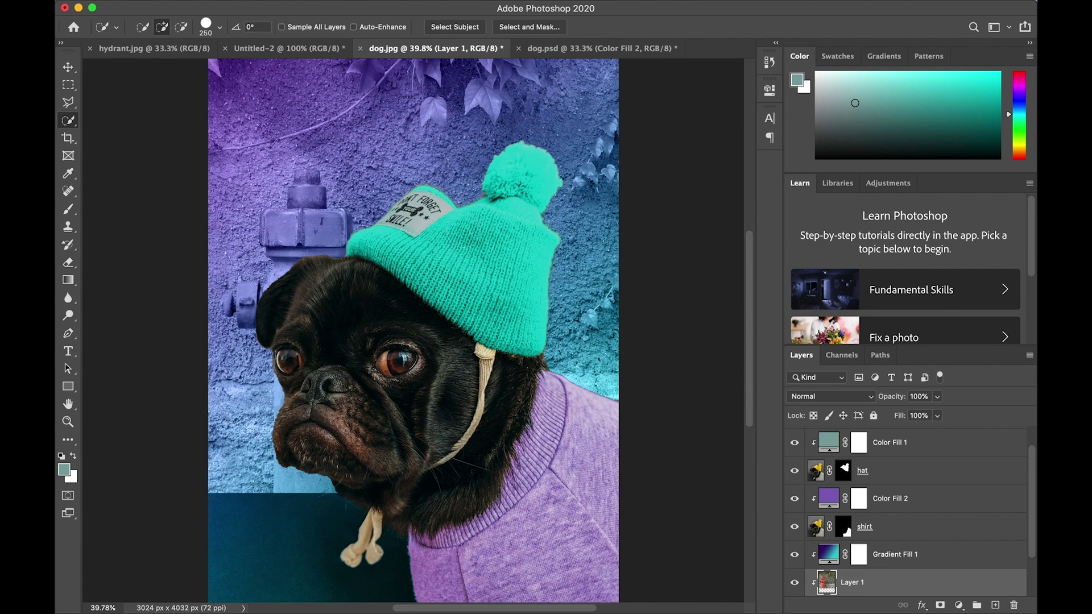
Stretch hydrant Layer 1 to 122.57% to fill the canvas and move it above Gradient Fill 1.
key(super+minus)
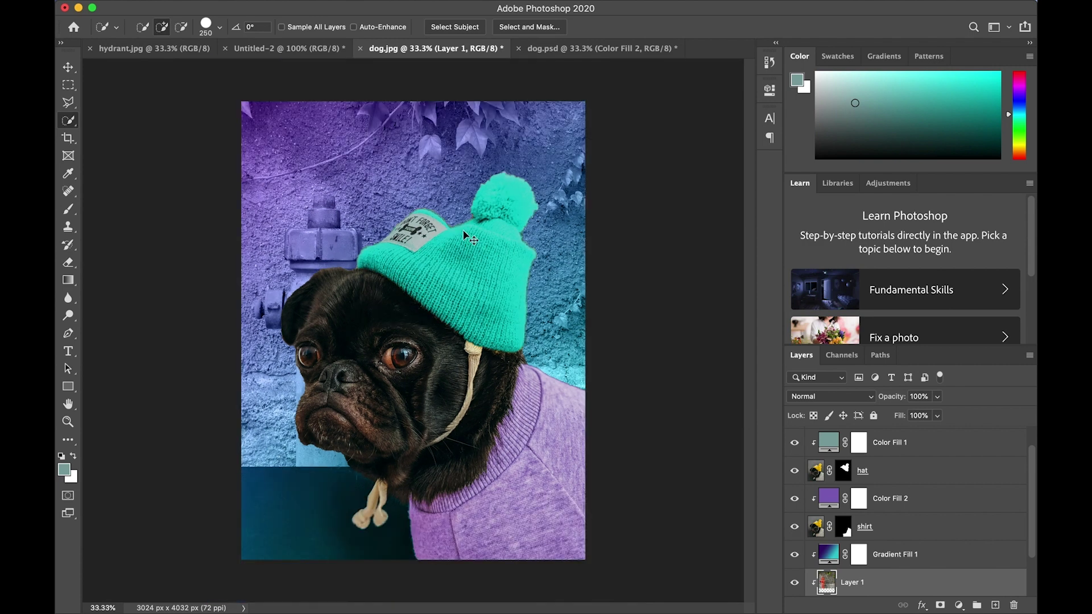
click(67, 69)
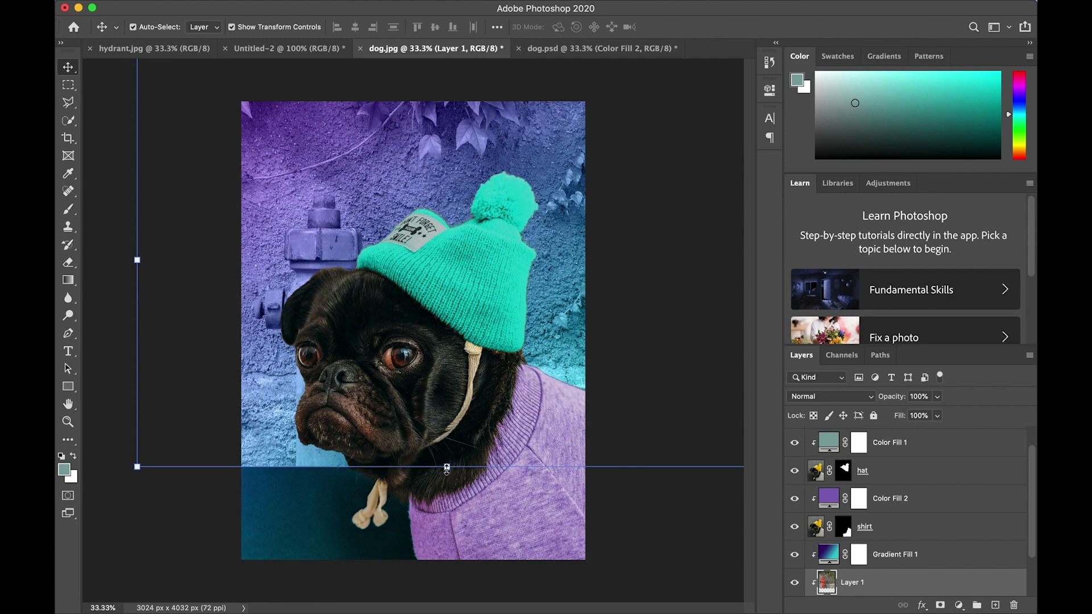
drag(447, 468, 437, 565)
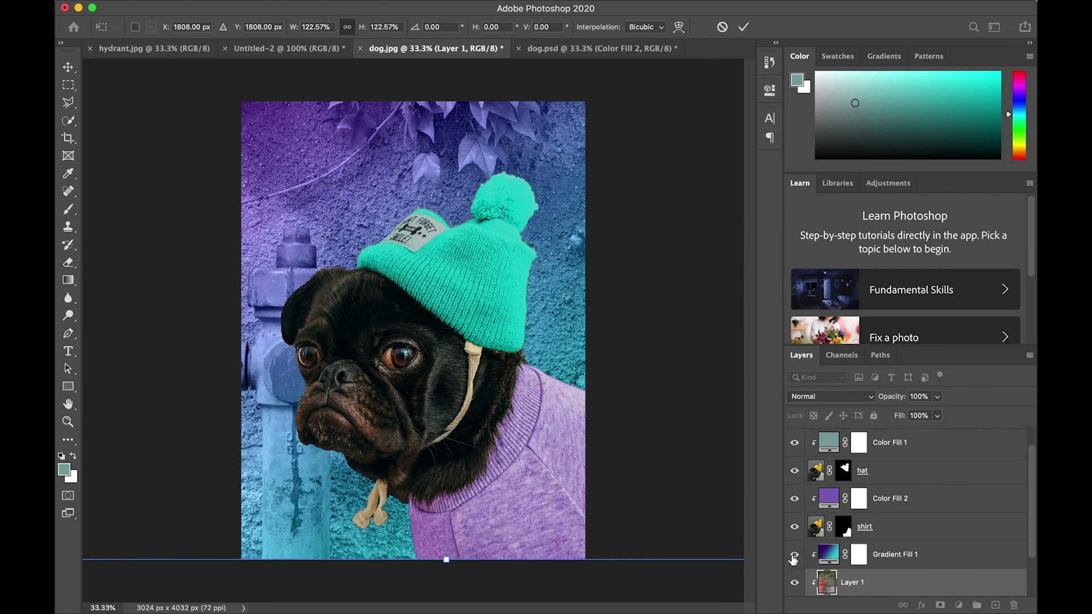
drag(887, 583, 910, 499)
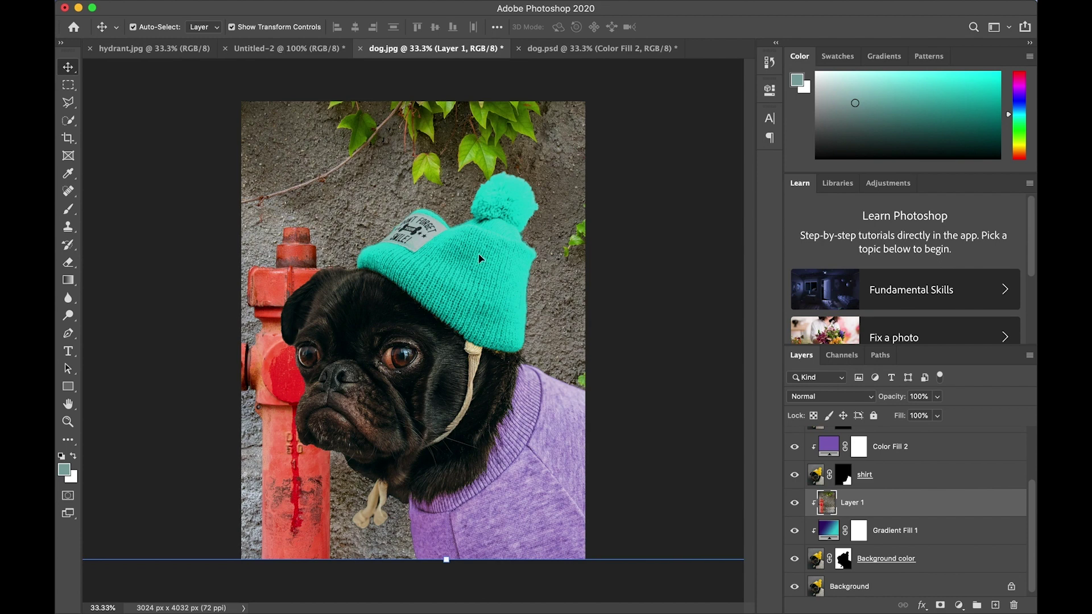
mouse_move(246, 4)
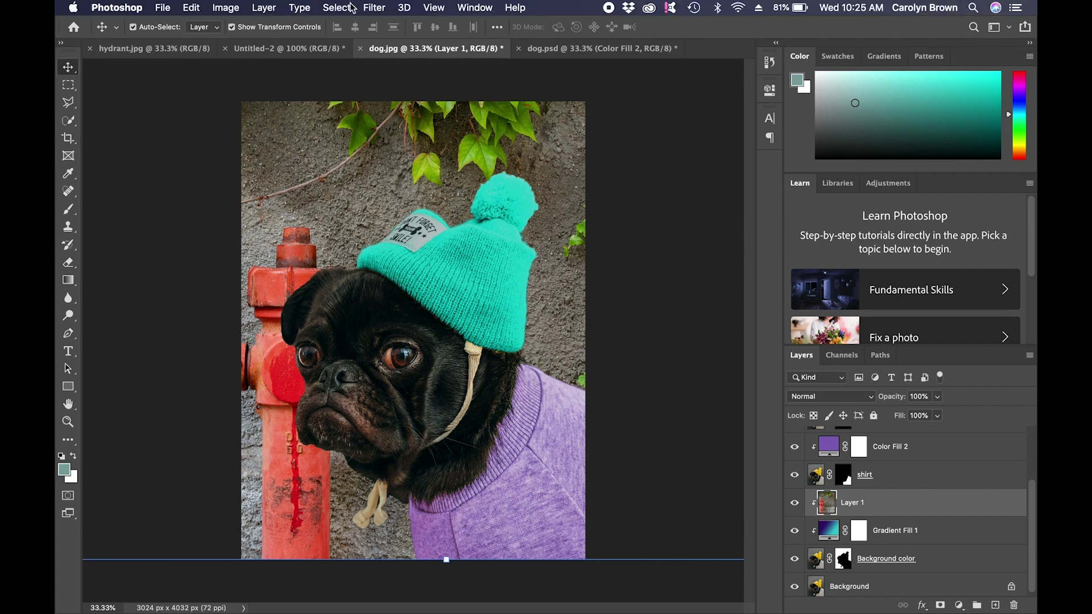
Apply a Gaussian Blur of 27.5 pixels radius to the hydrant Layer 1.
click(376, 7)
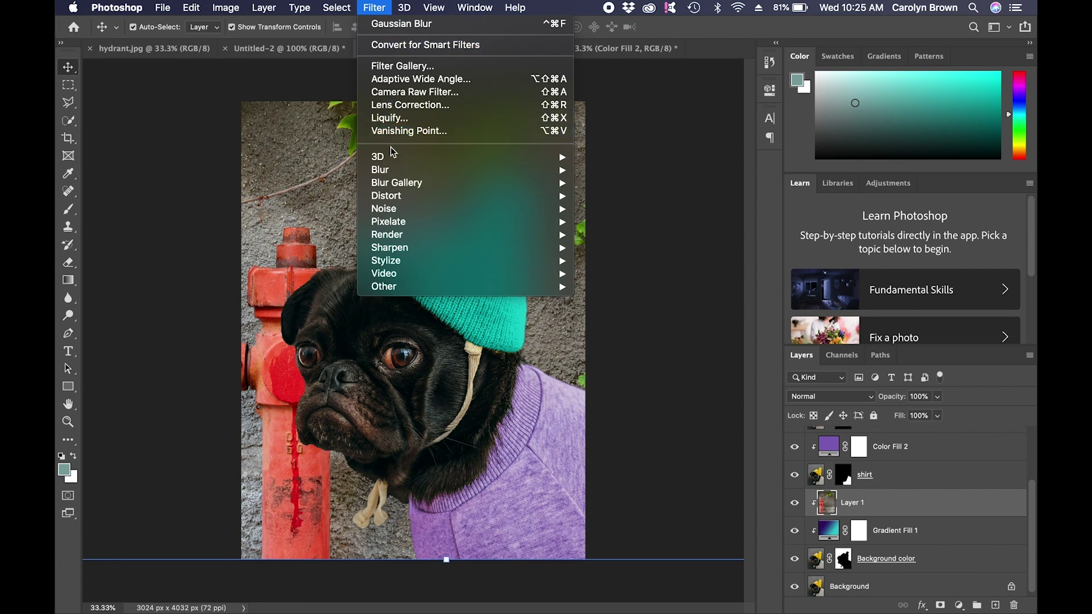
mouse_move(392, 168)
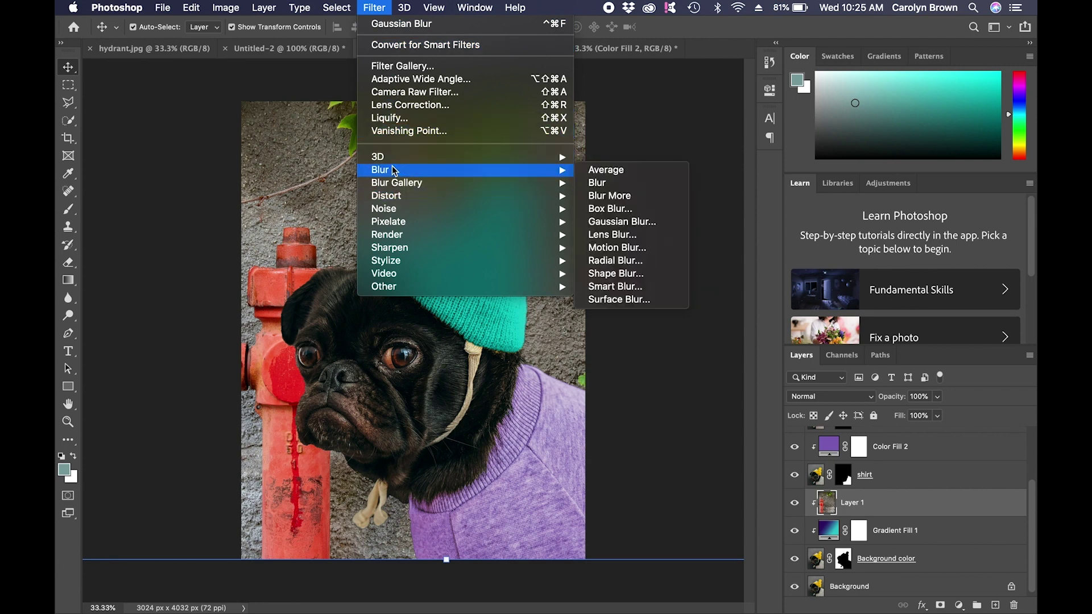
click(592, 219)
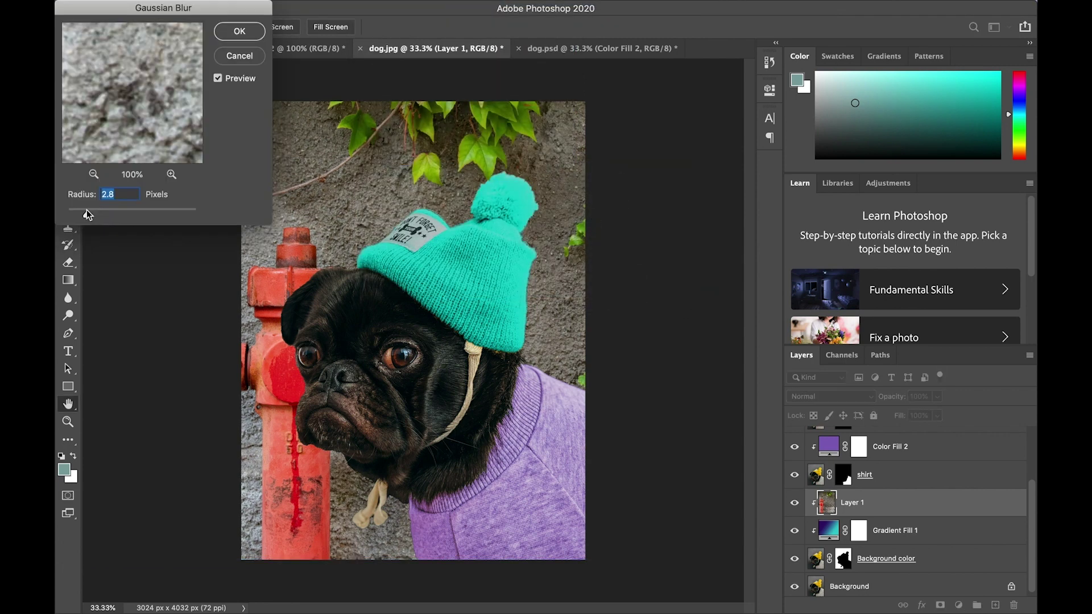
drag(123, 213, 128, 214)
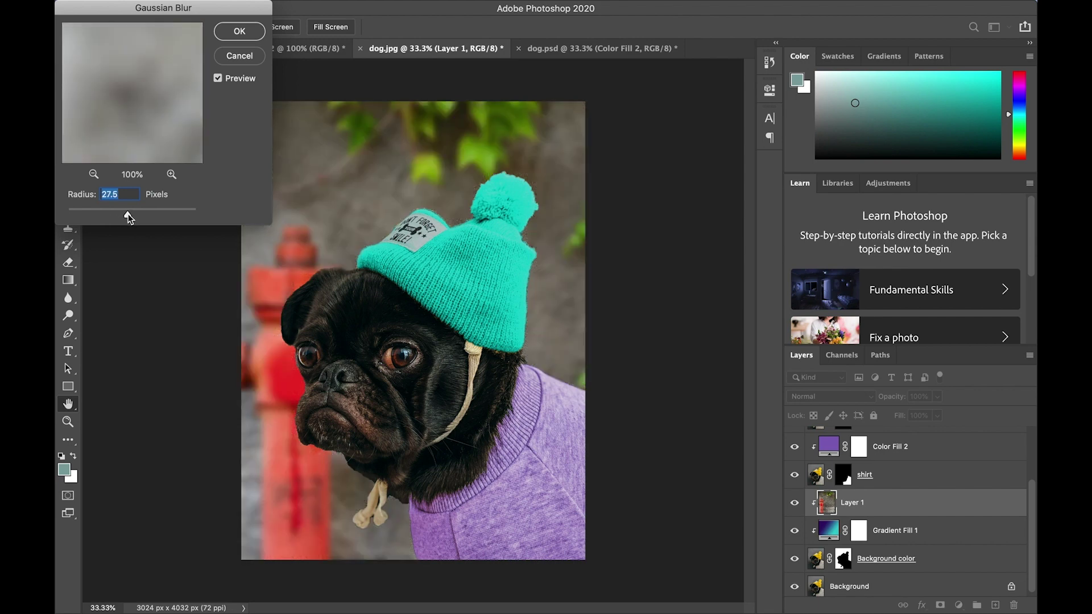
click(245, 37)
scroll(918, 504, up, 3)
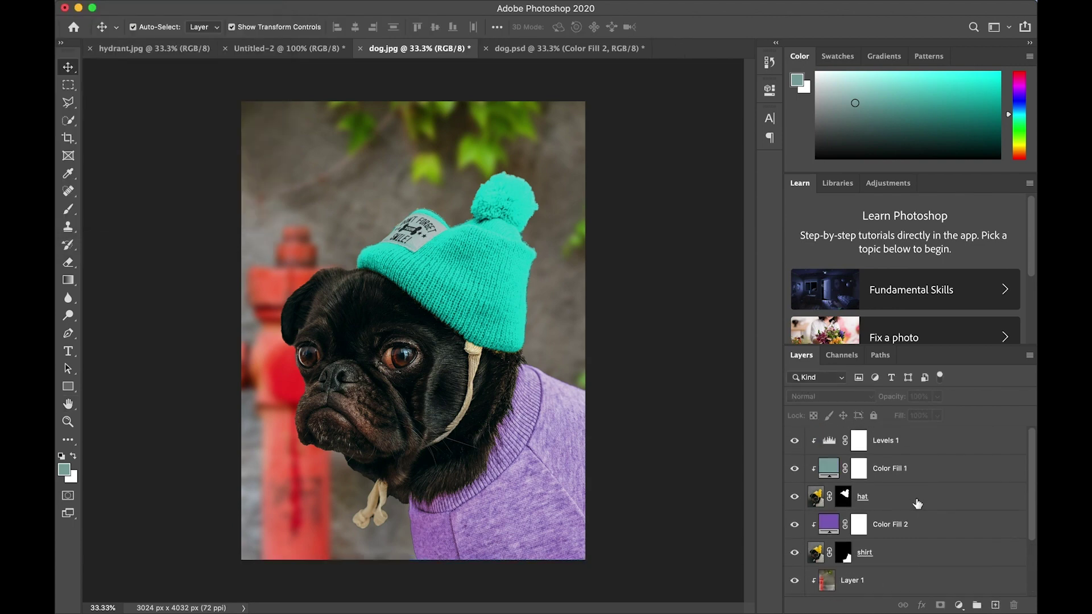
Change Color Fill 1 to lime green #9eab26 sampled from a yellow-green leaf.
double_click(830, 469)
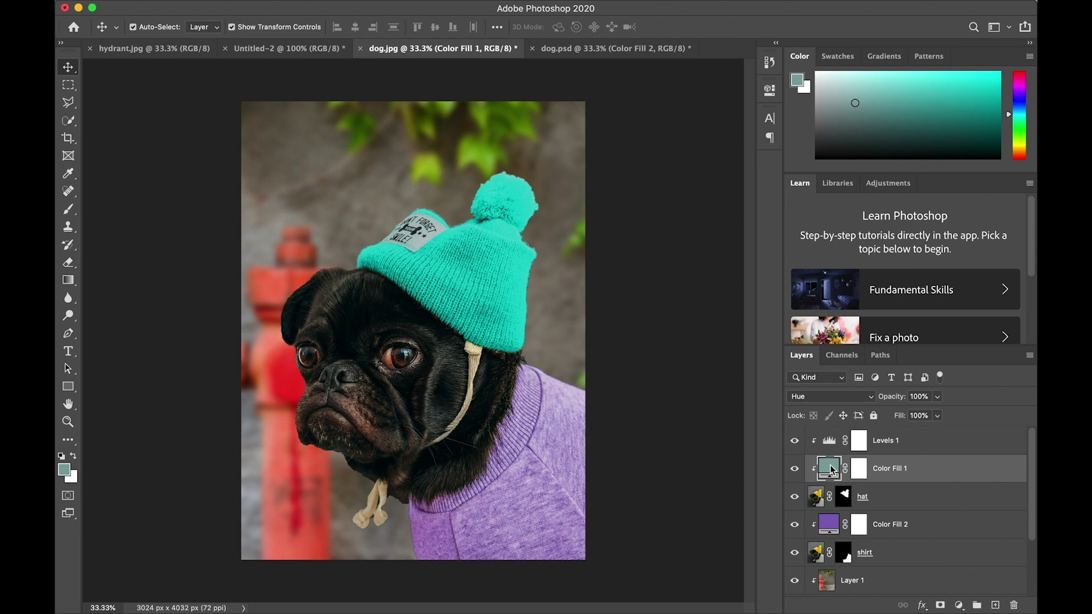
click(489, 151)
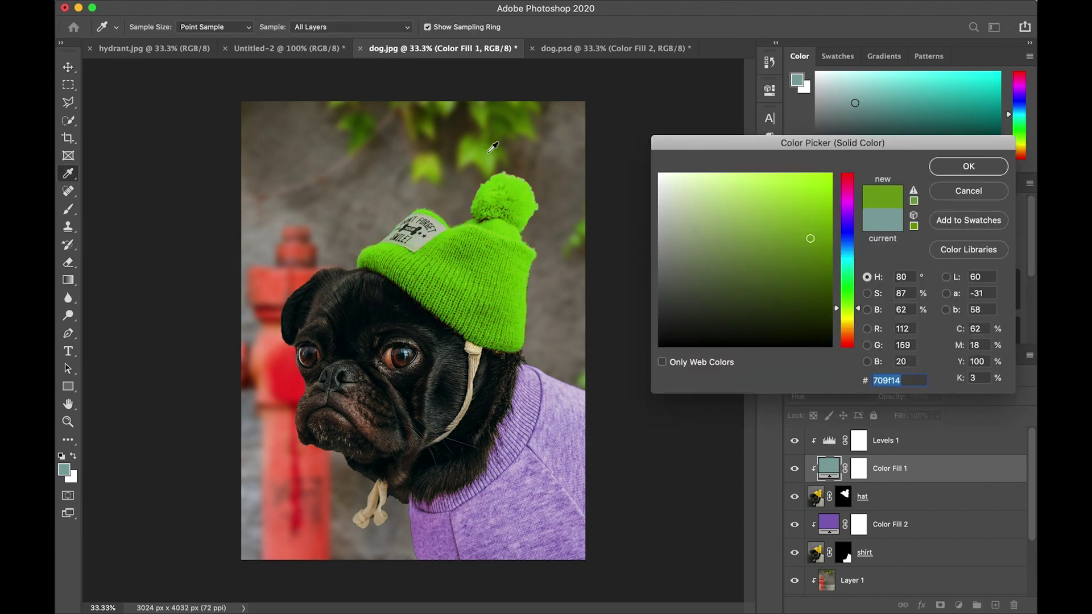
click(428, 162)
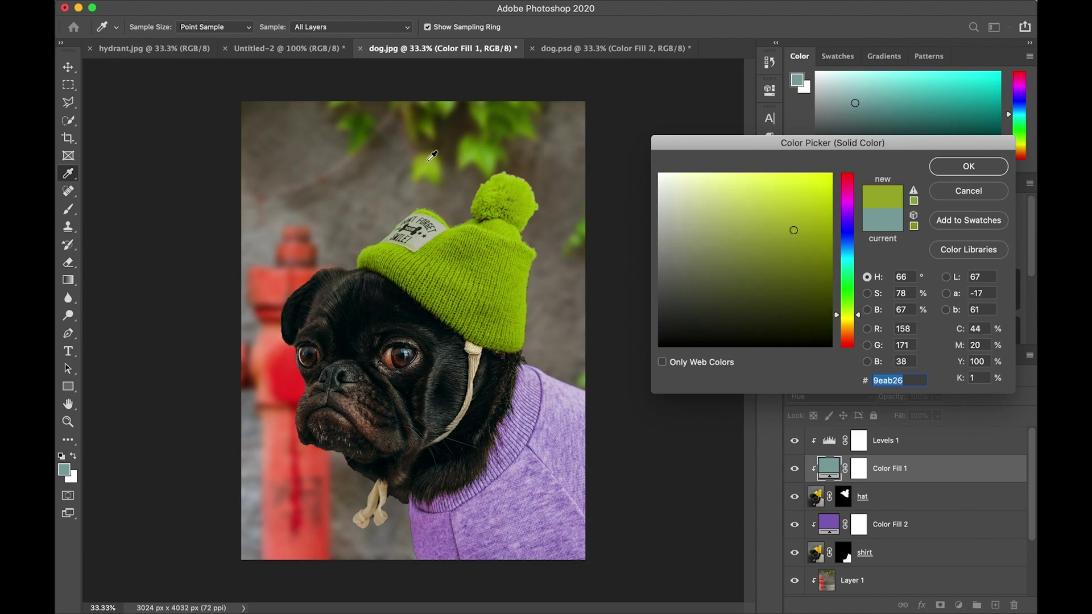
click(959, 174)
click(679, 573)
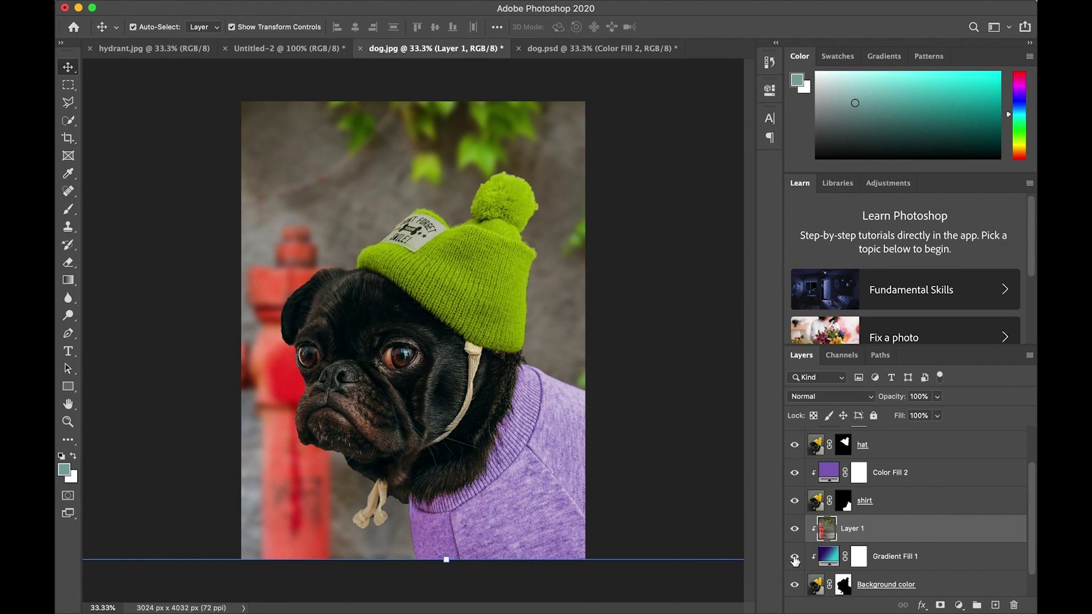
Hide Gradient Fill 1 and set the hydrant Layer 1 blend mode to Soft Light.
click(795, 558)
click(794, 559)
click(804, 397)
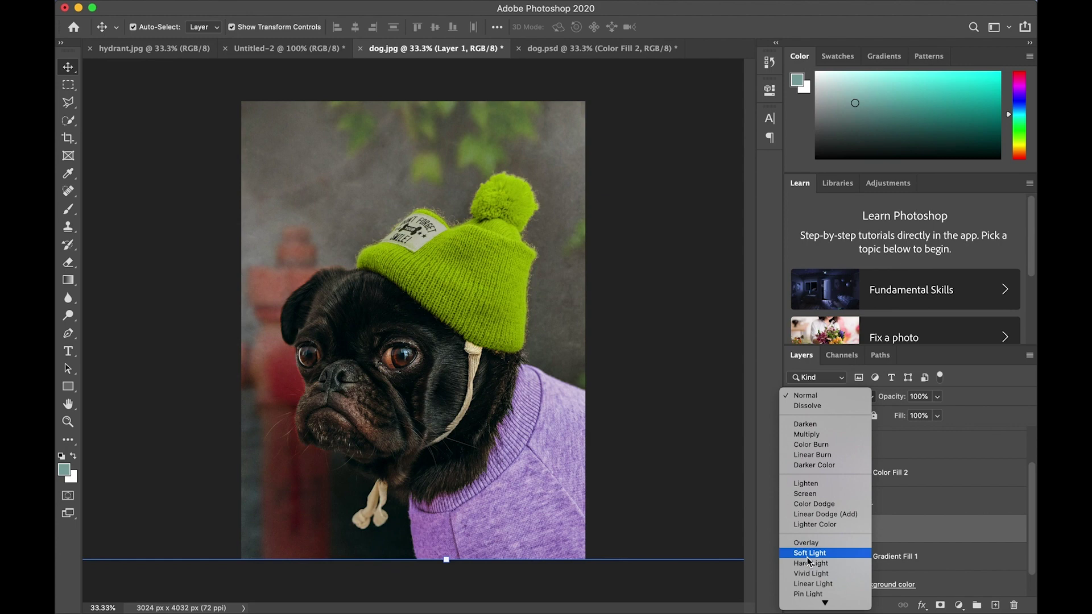
click(806, 555)
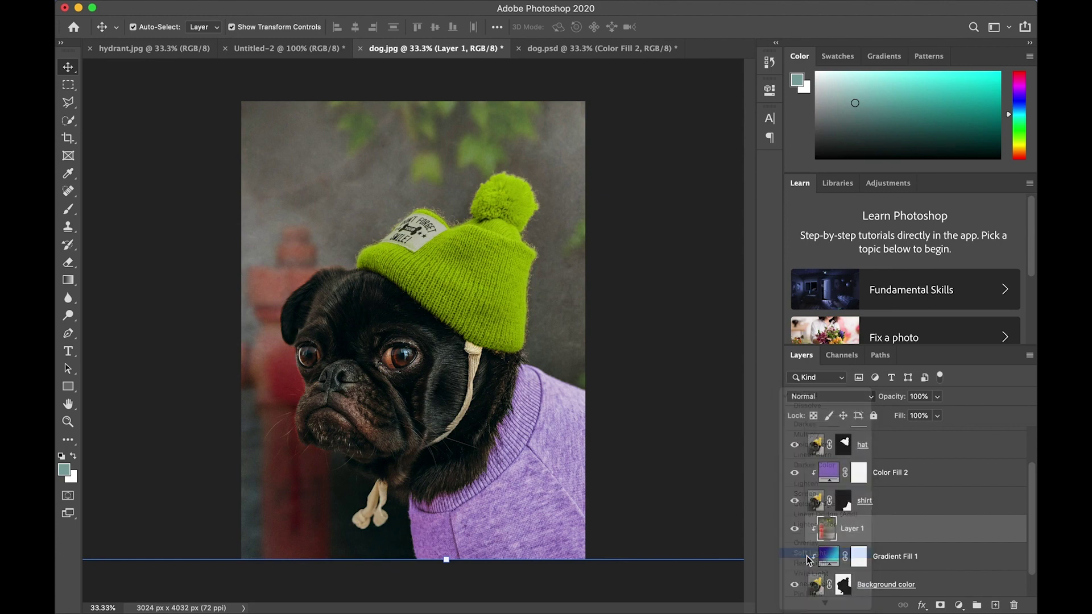
click(725, 582)
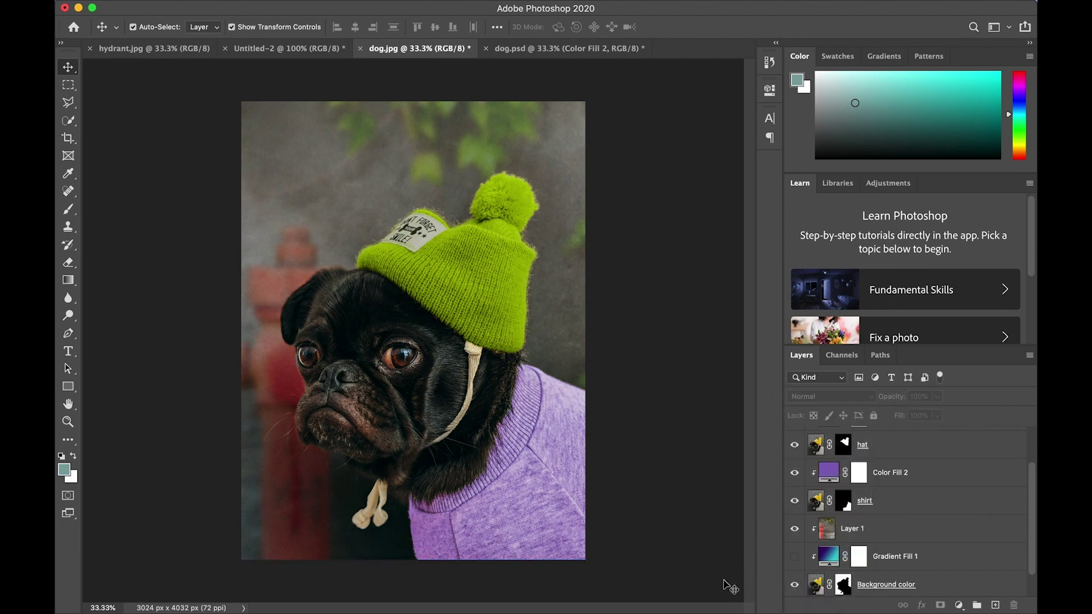